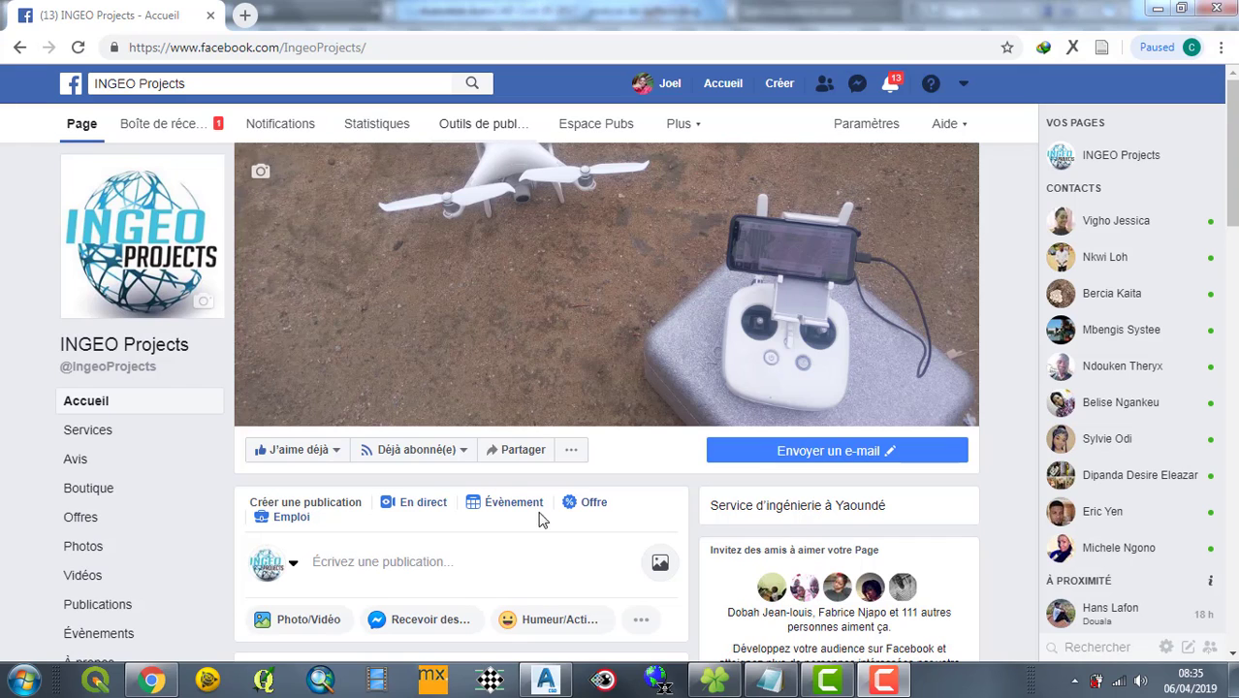
- Switch to Civil 3D and examine the coordinate layout of the points2_c3d text file in Notepad
left_click(546, 680)
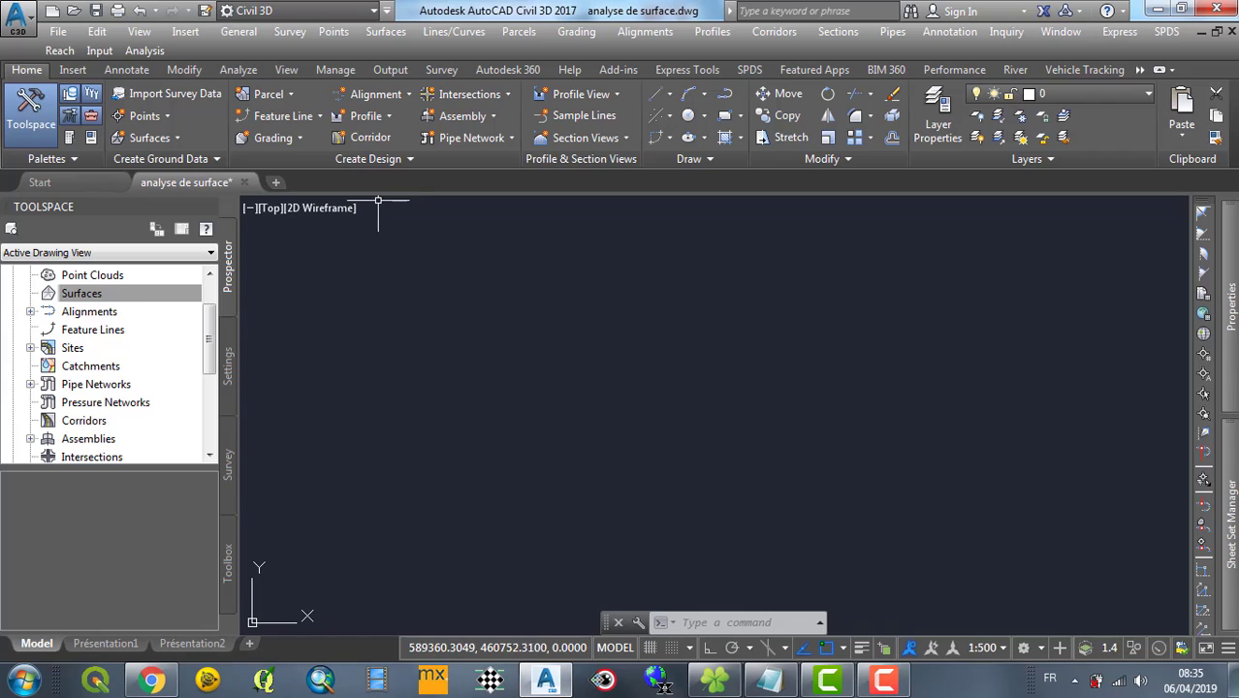
scroll(165, 339, "up", 1)
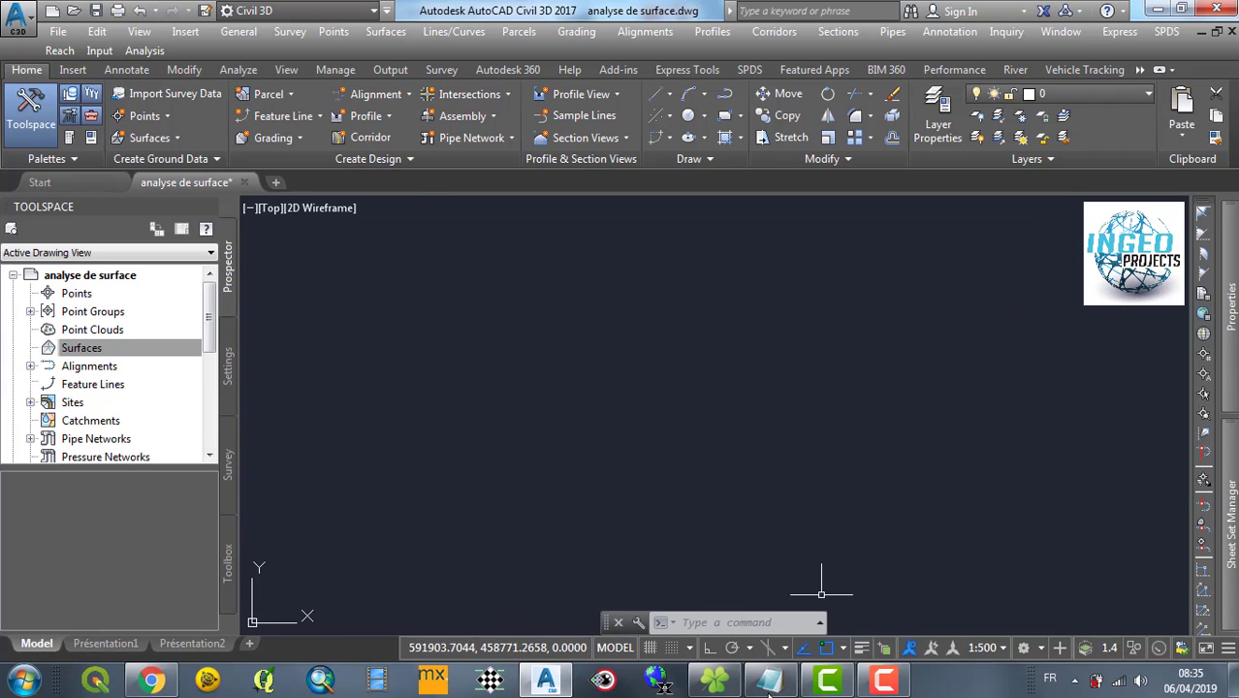
key("alt+Tab")
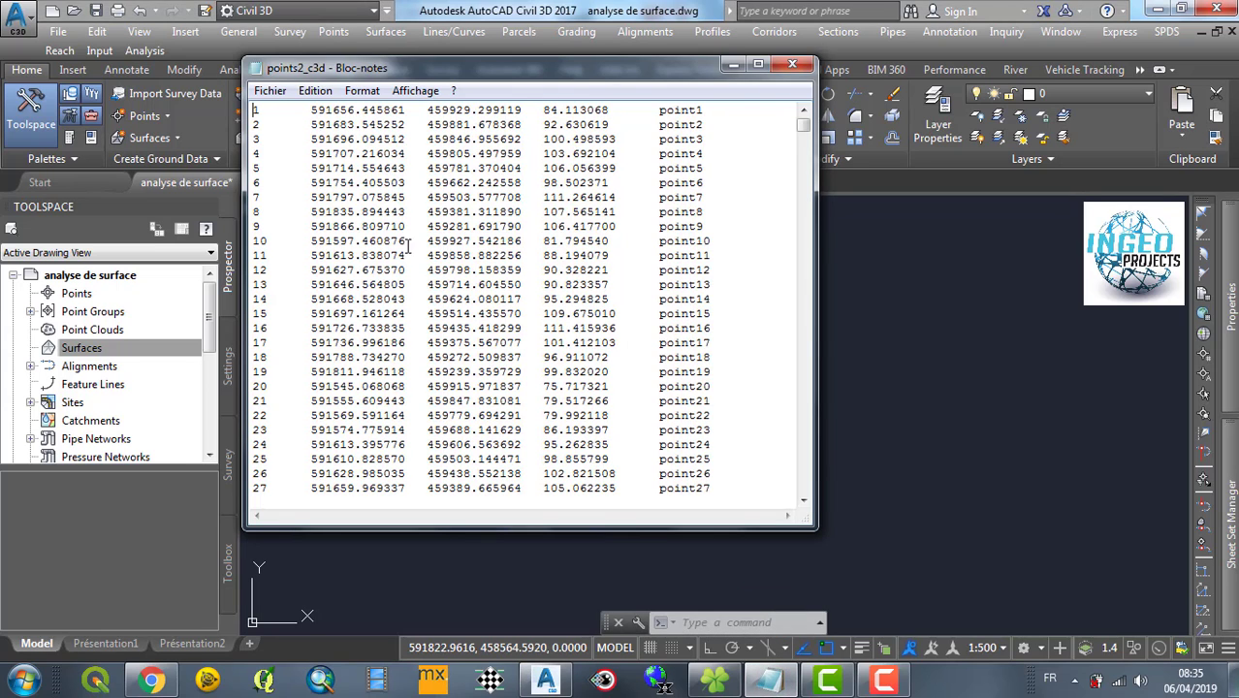
left_click(734, 65)
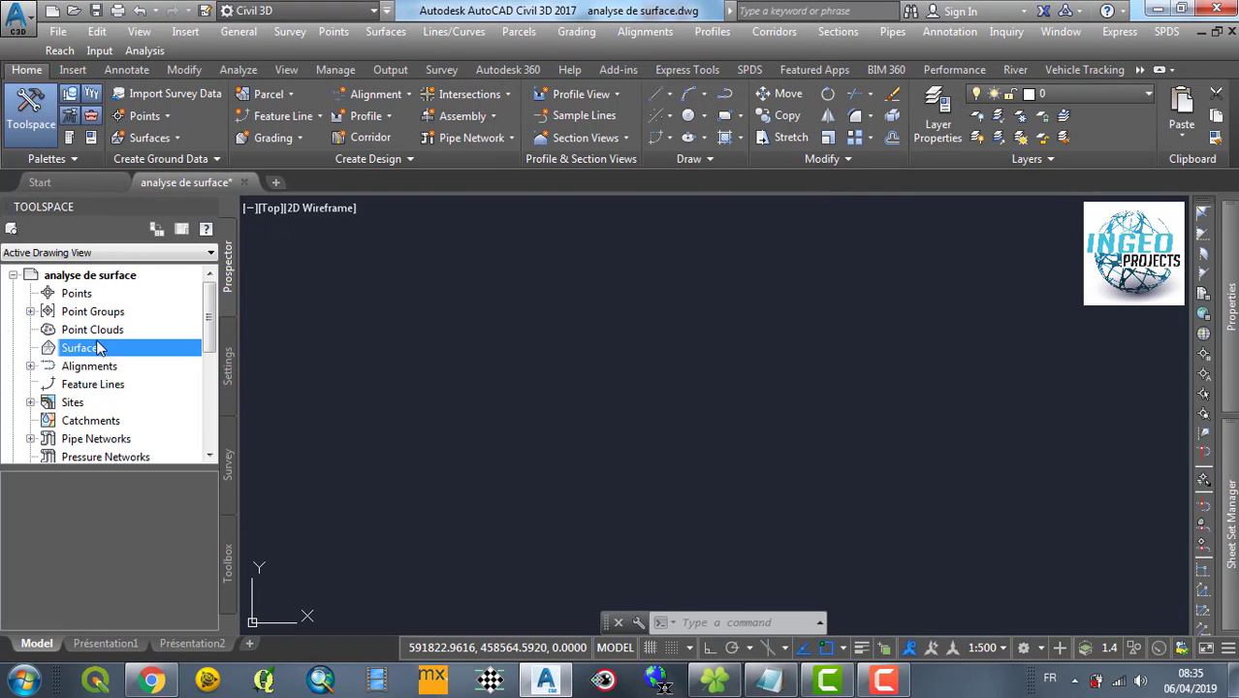
- Create a new TIN surface named MNT in the drawing
right_click(81, 351)
left_click(130, 354)
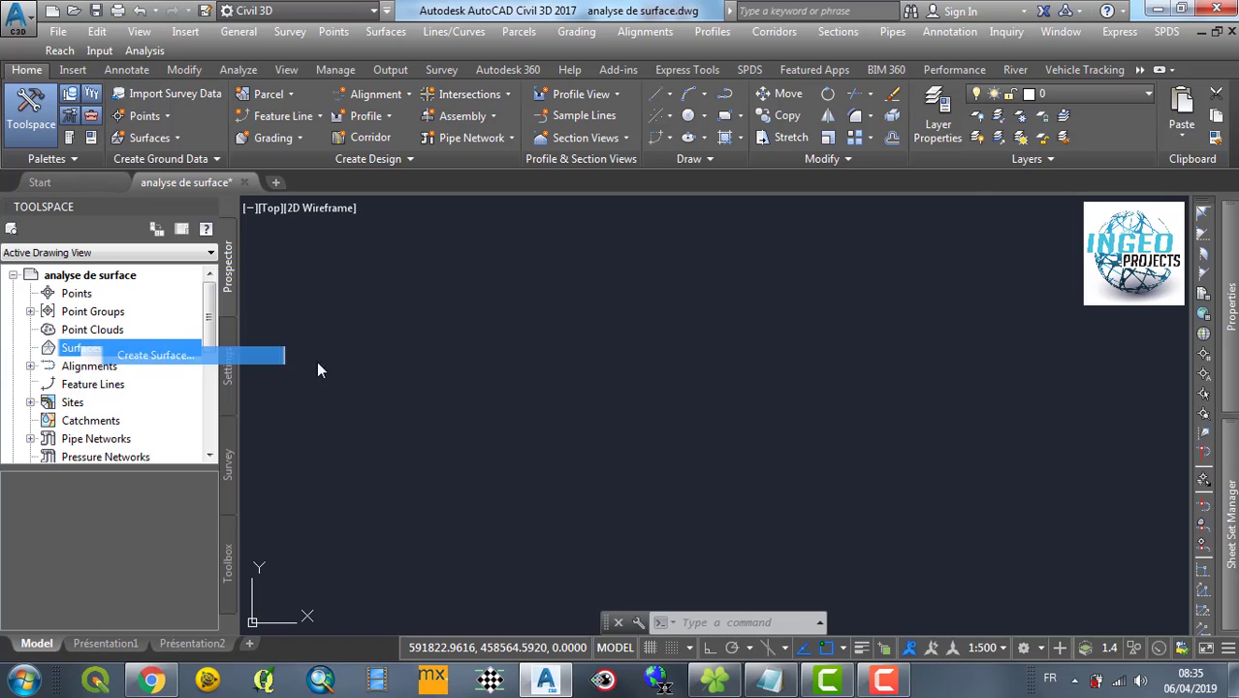
left_click(870, 207)
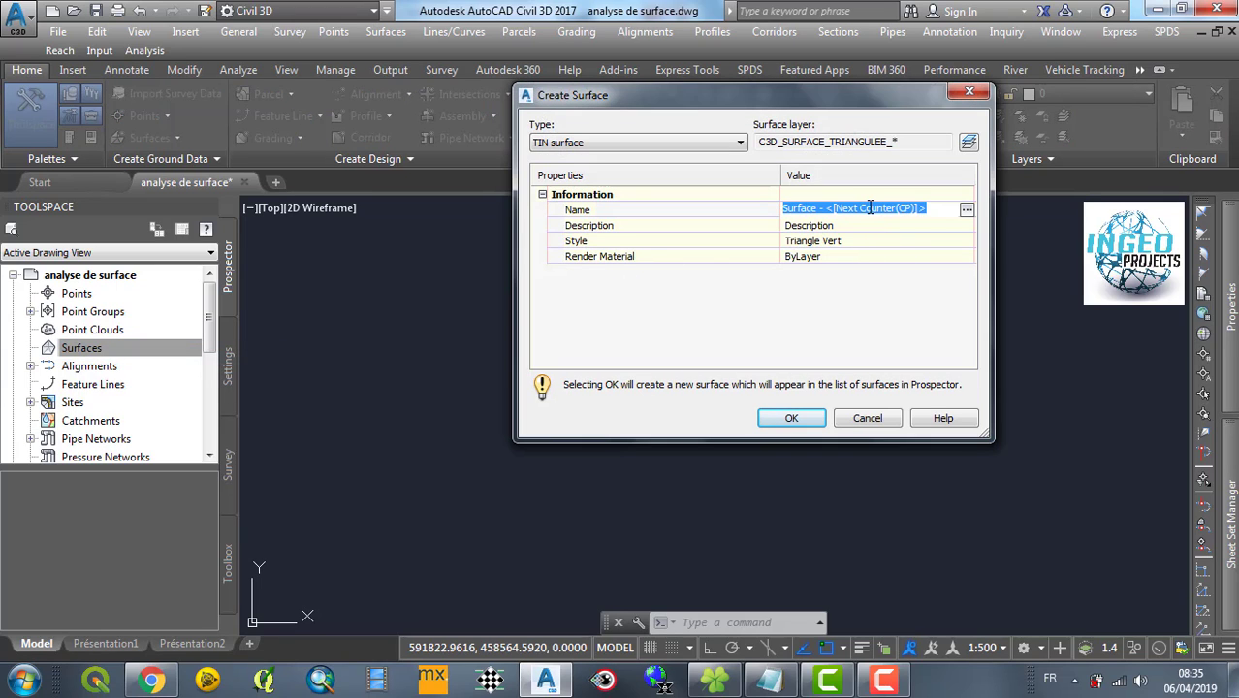
type("MNT")
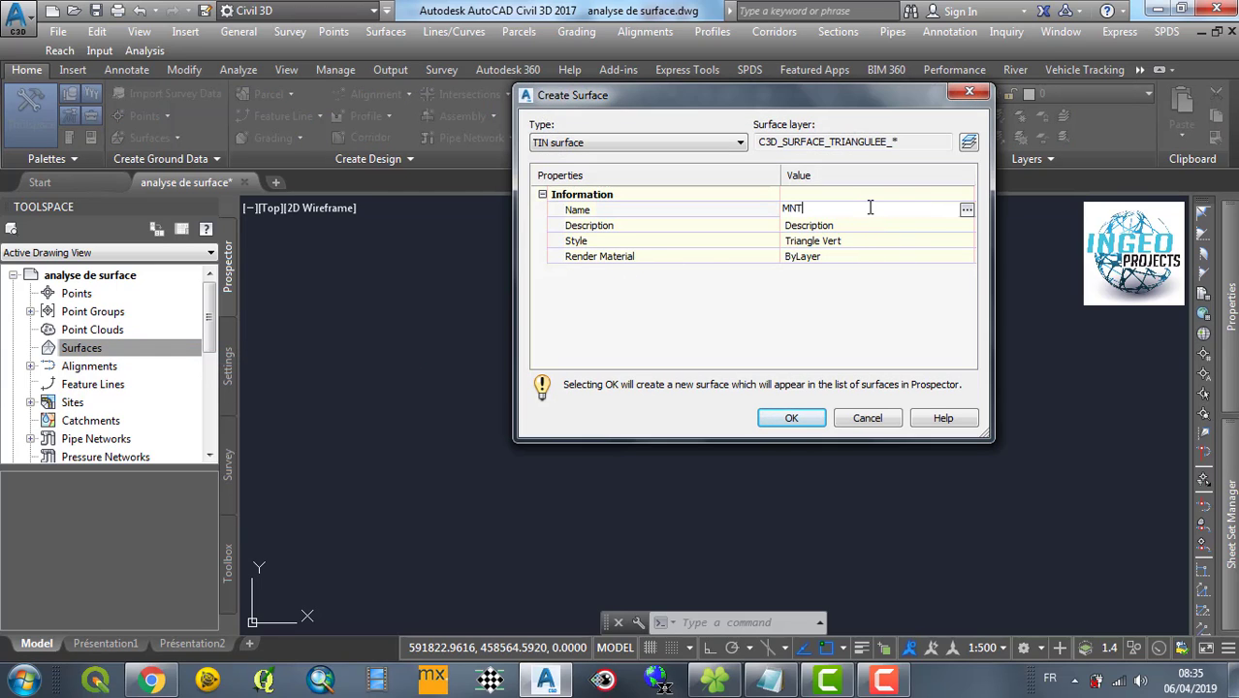
left_click(786, 422)
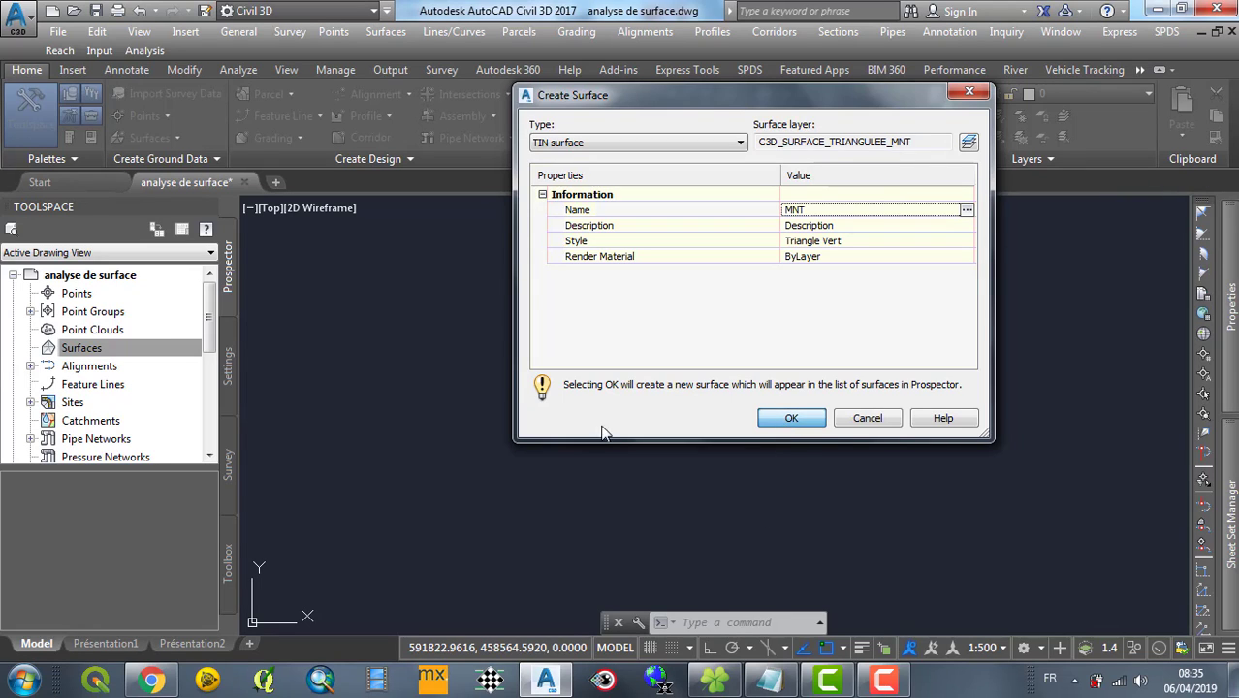
- Add the point file points2_c3d to the MNT surface's definition as the source file
left_click(47, 367)
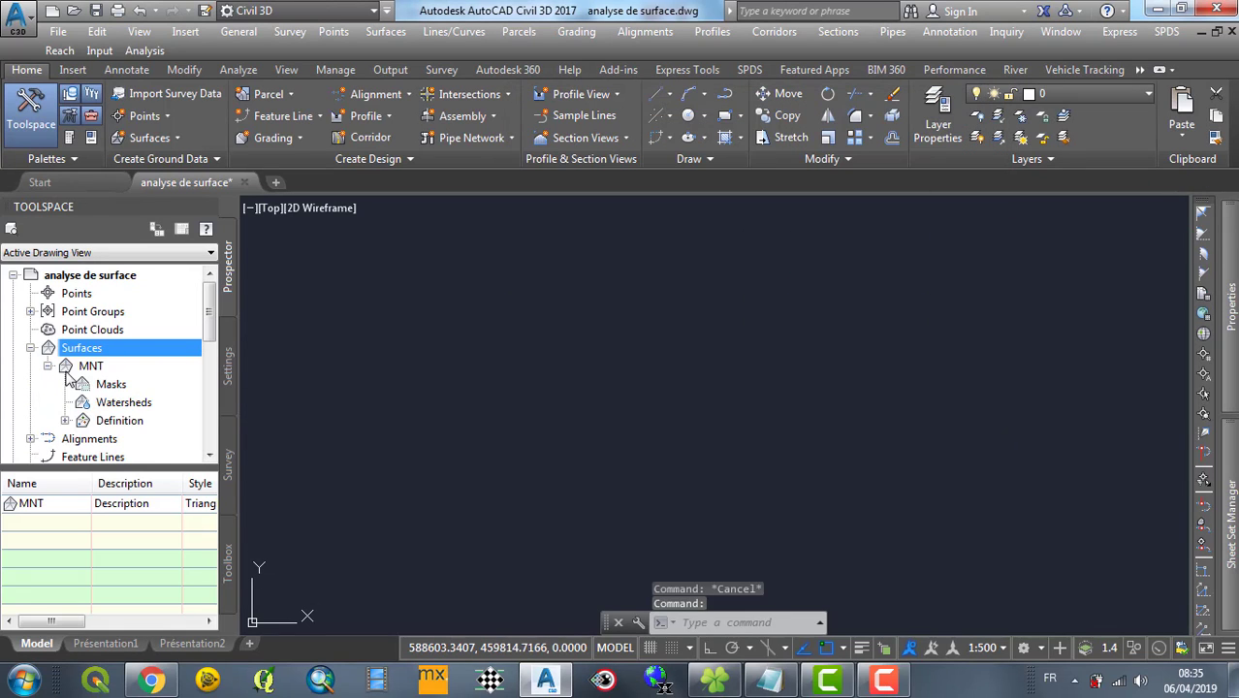
scroll(84, 388, "down", 1)
left_click(88, 369)
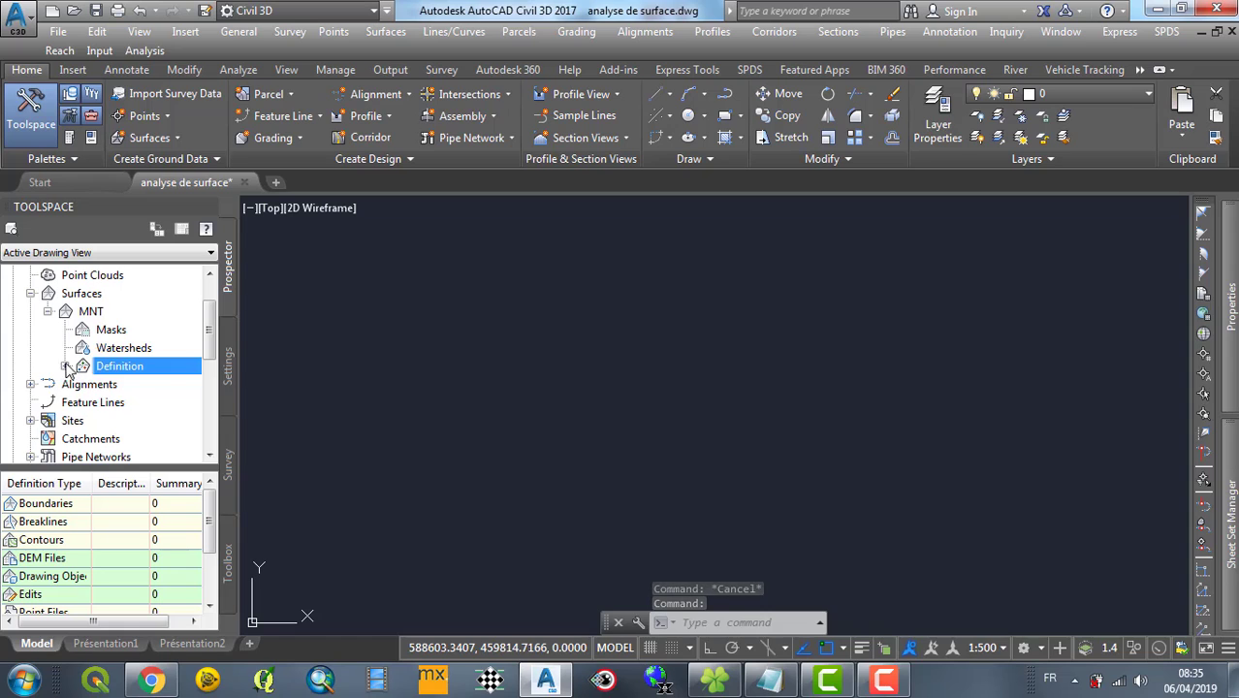
left_click(65, 367)
left_click(136, 349)
right_click(137, 351)
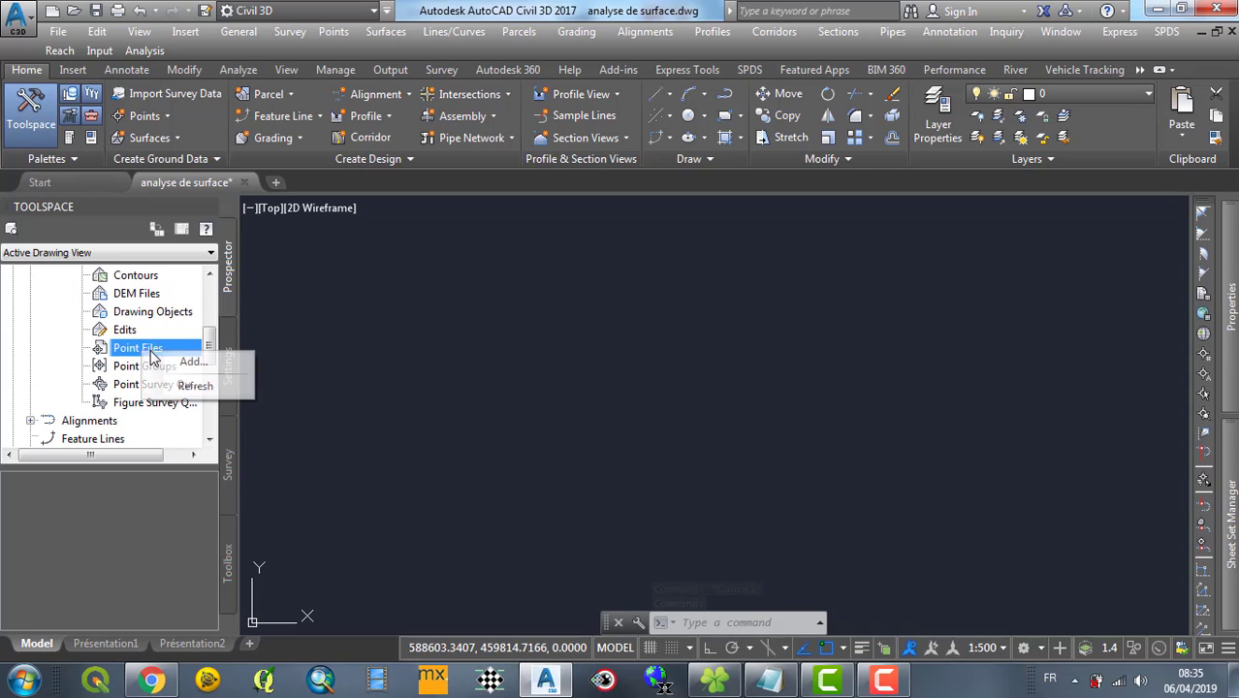
left_click(182, 360)
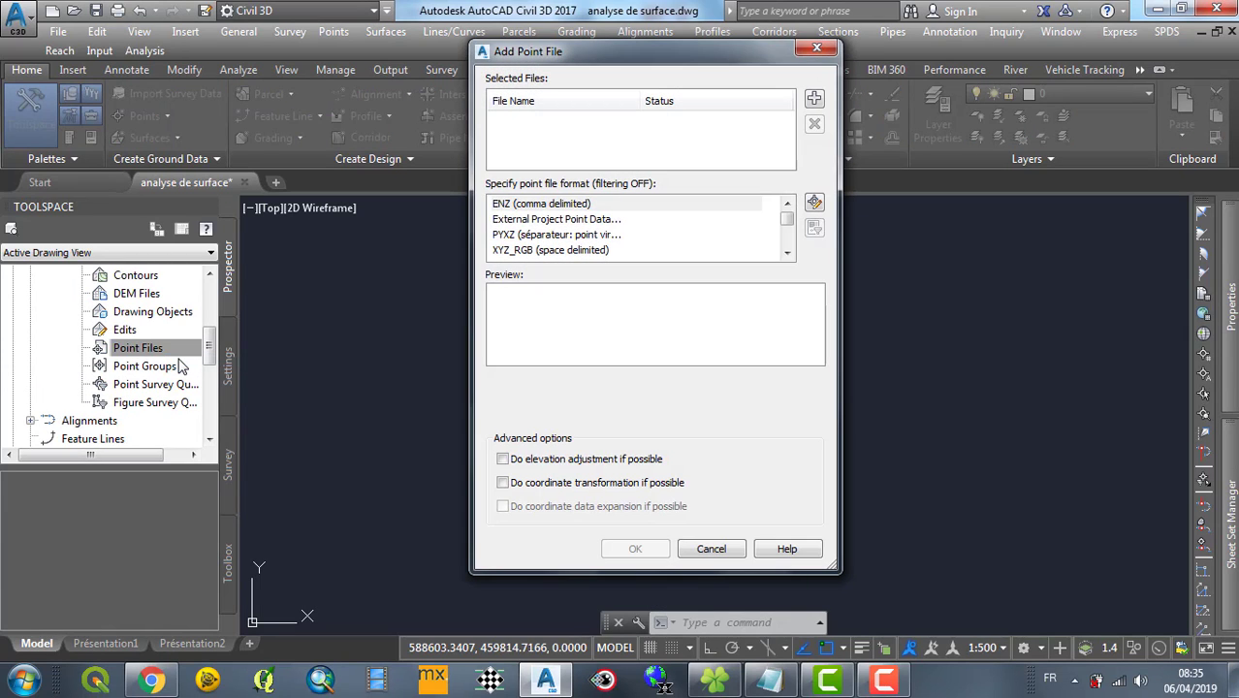
left_click(815, 98)
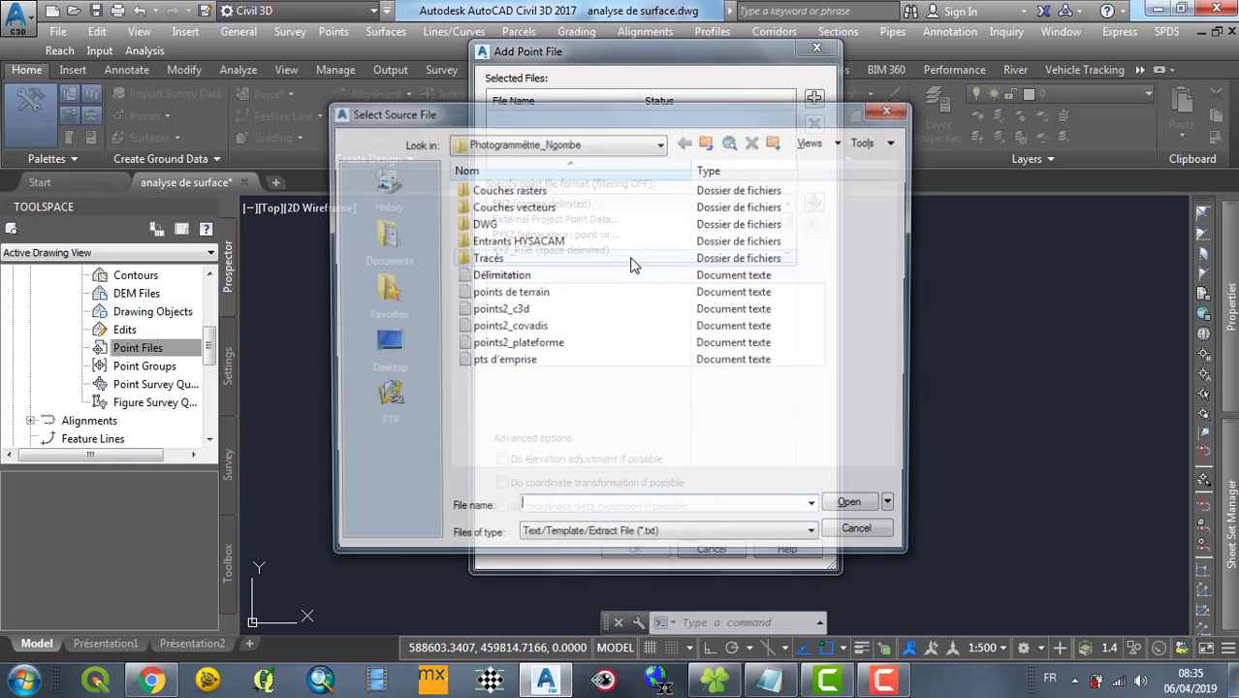
left_click(511, 309)
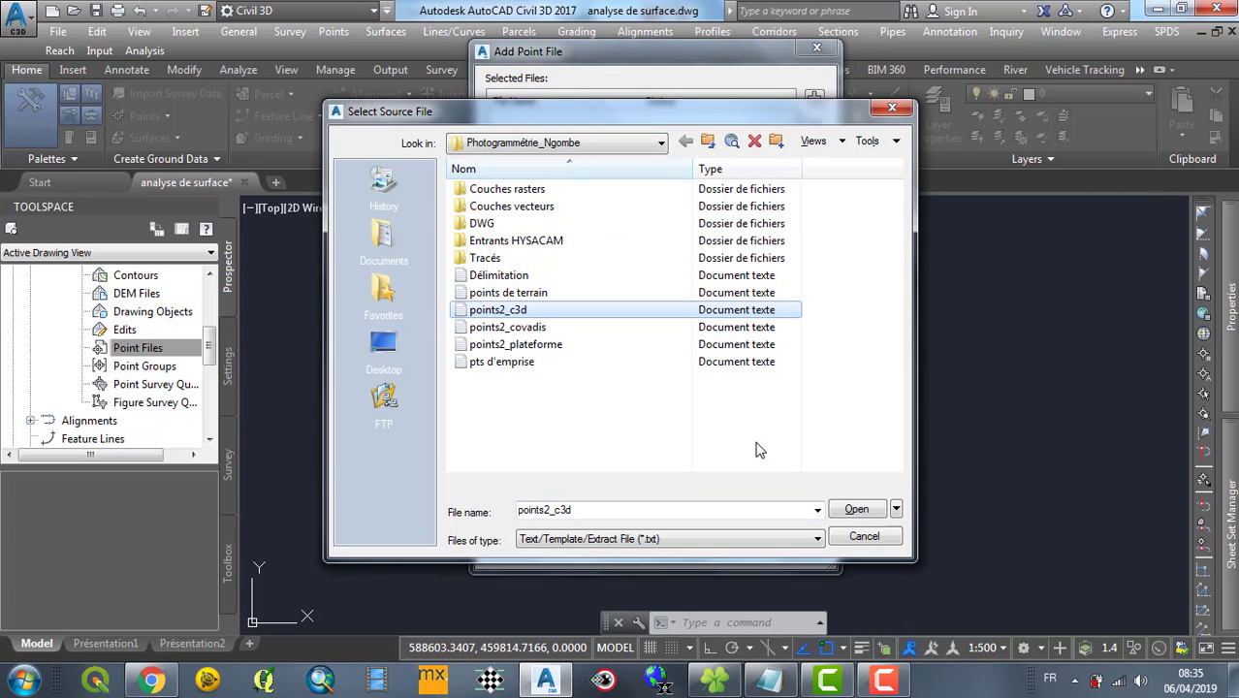
left_click(854, 511)
- Set the point file format to PENZD (space delimited) and build the surface from it
left_click(787, 253)
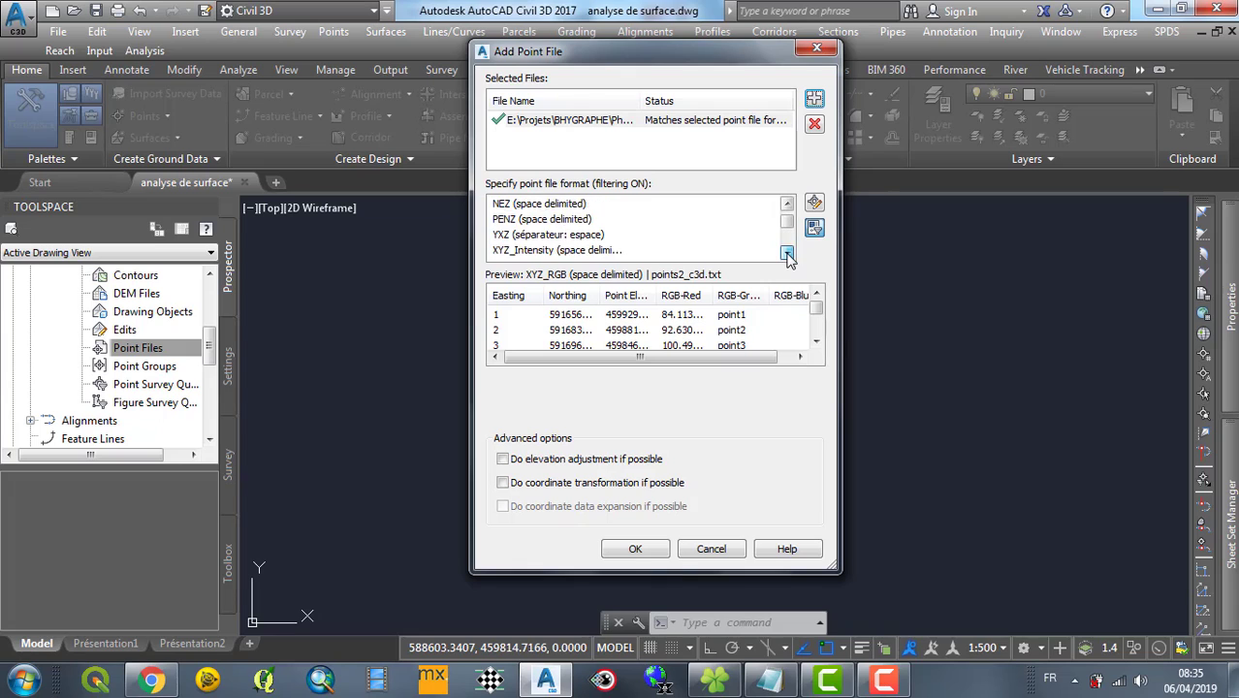
left_click(787, 253)
left_click(787, 253)
left_click(748, 235)
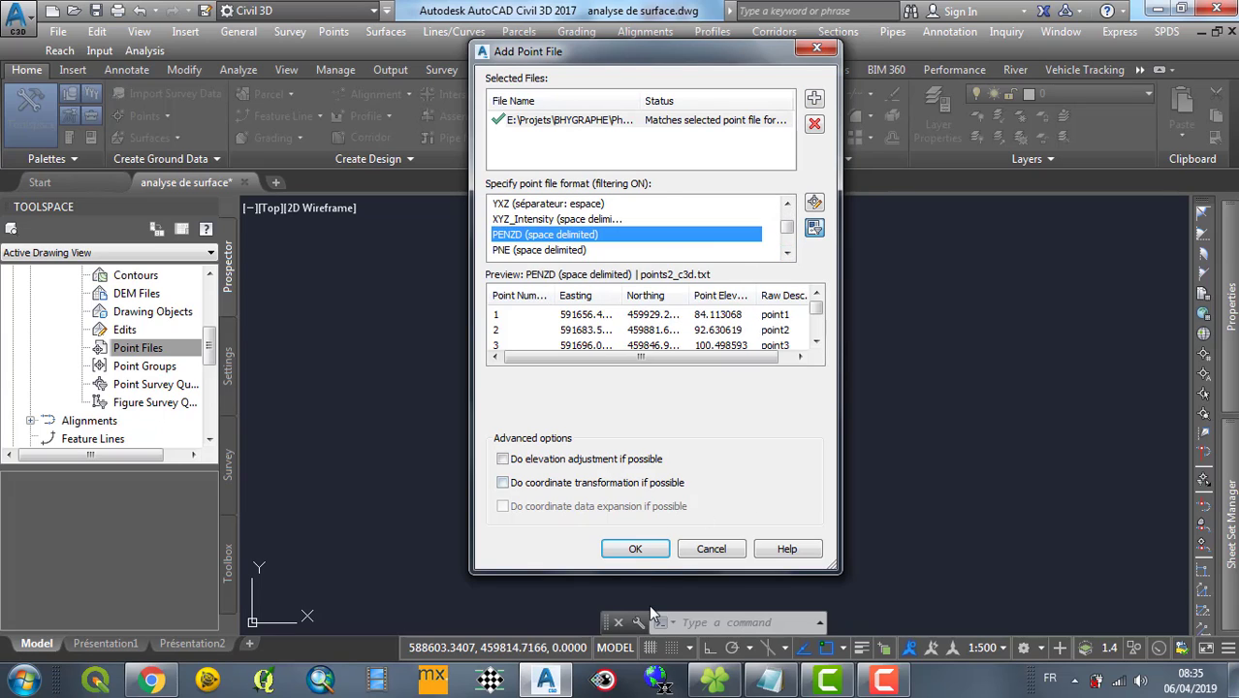
left_click(635, 549)
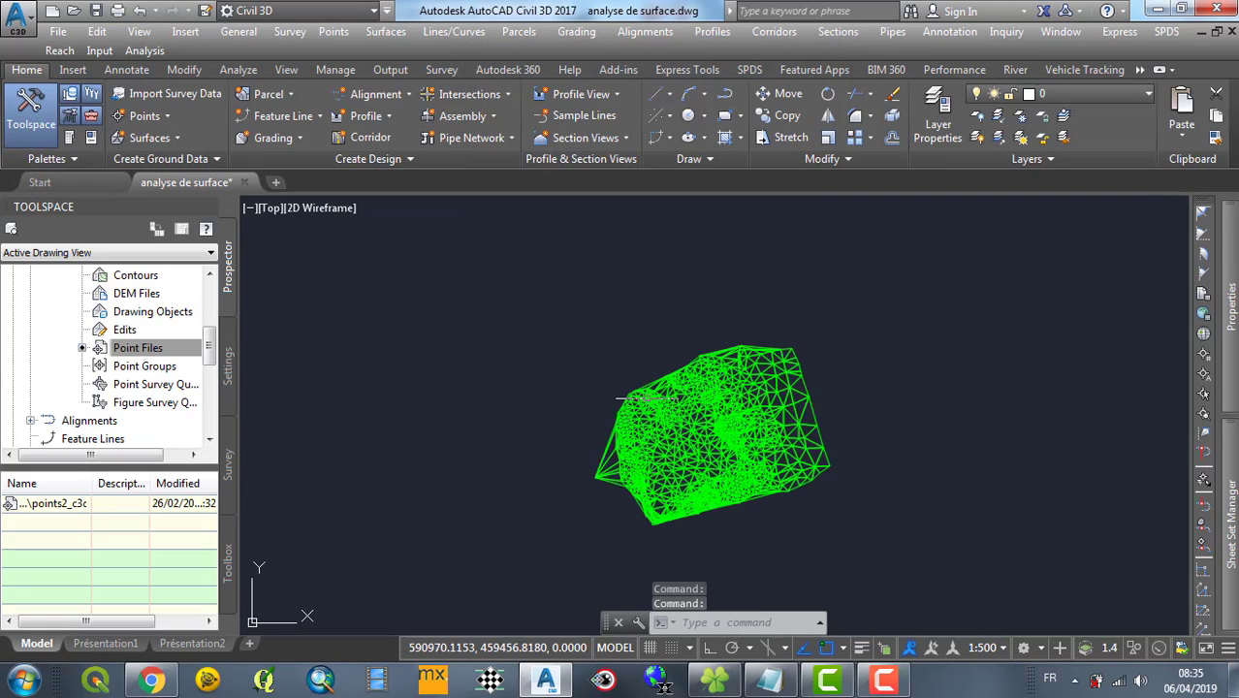
- Delete the stray triangle edges that stick out at the western tip of the MNT surface with Delete Line
scroll(646, 408, "down", 2)
scroll(588, 367, "up", 4)
scroll(528, 315, "down", 2)
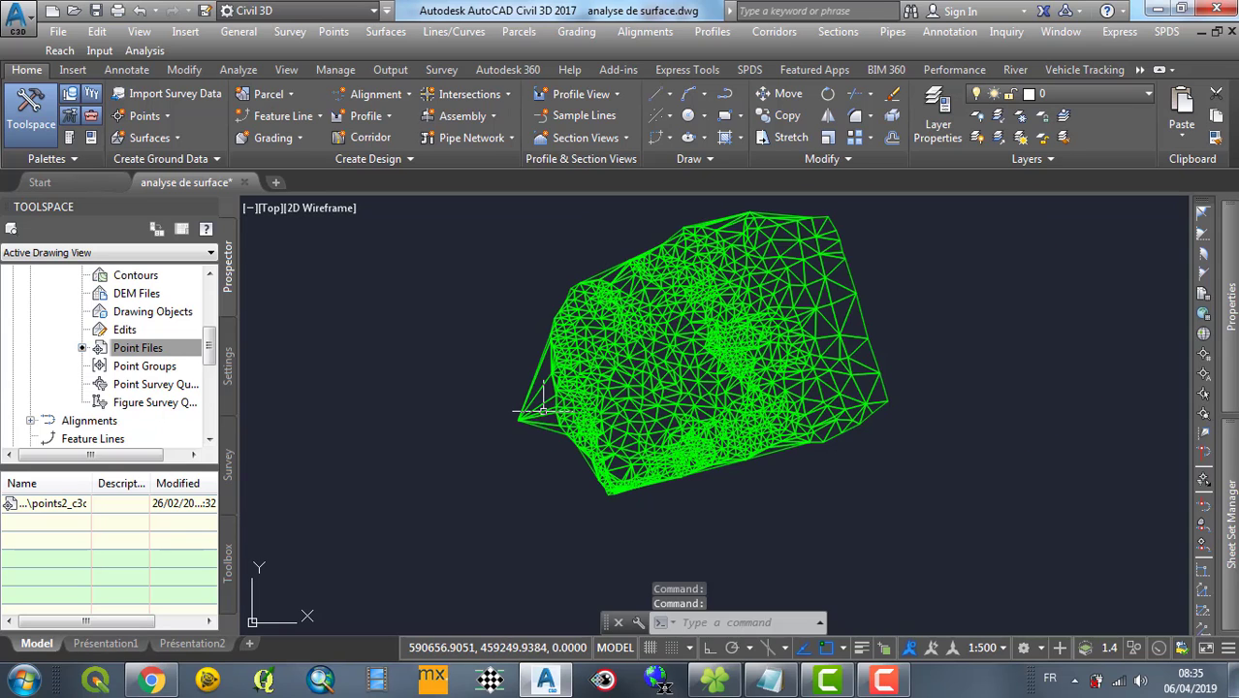
left_click(543, 380)
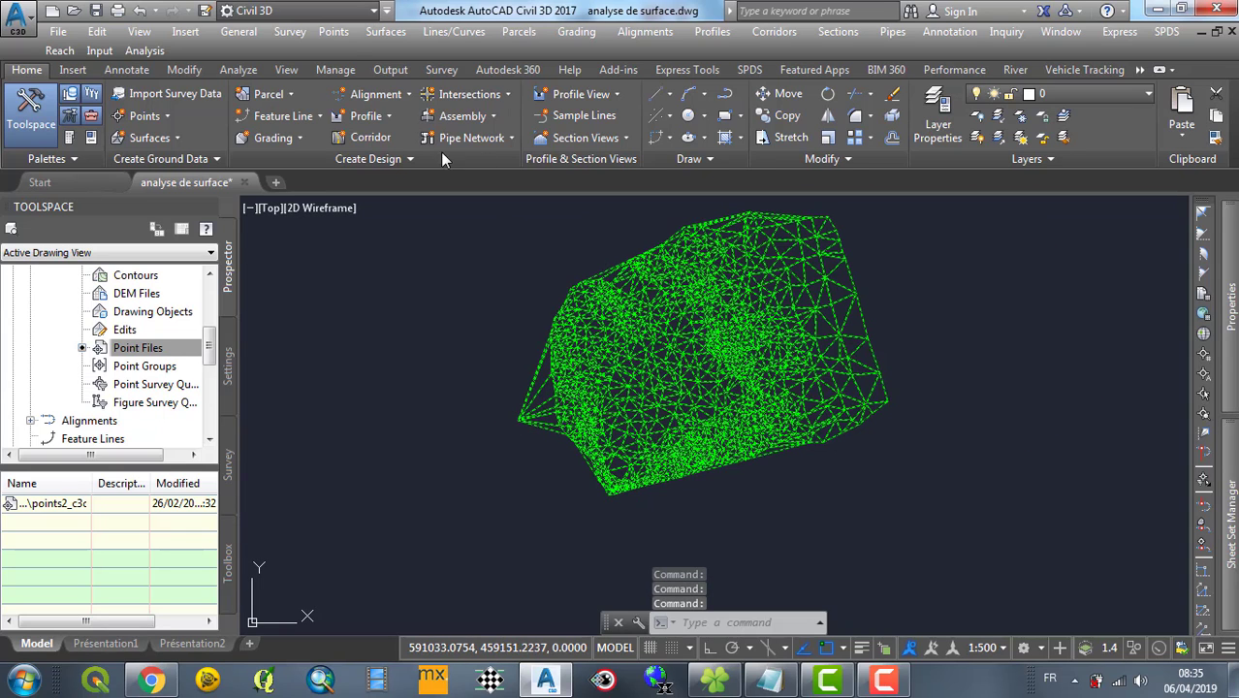
left_click(405, 126)
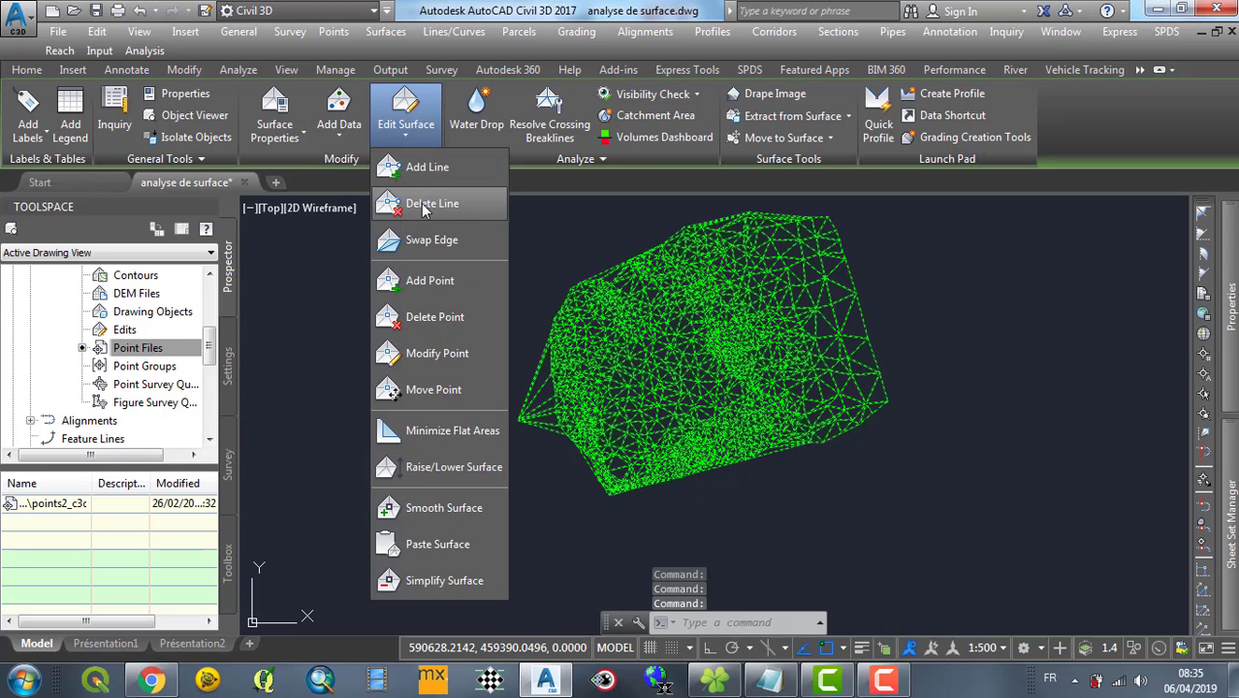
left_click(426, 200)
scroll(531, 470, "up", 2)
left_click(548, 454)
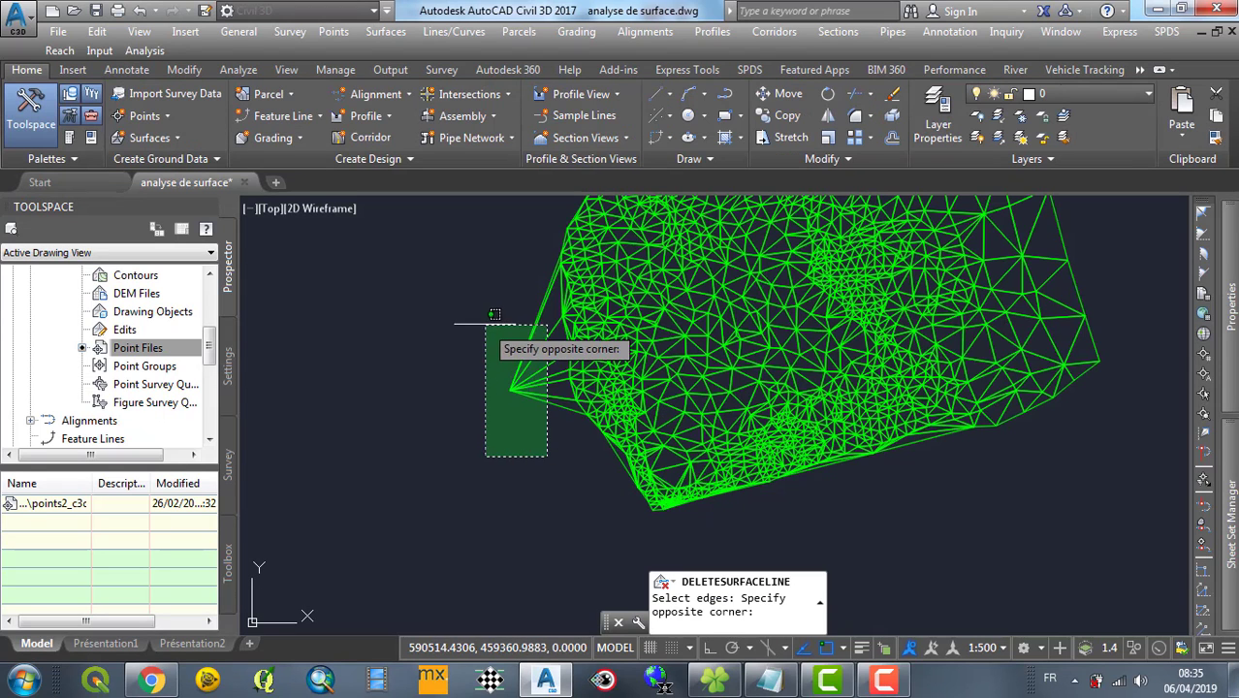
left_click(486, 324)
key("Return")
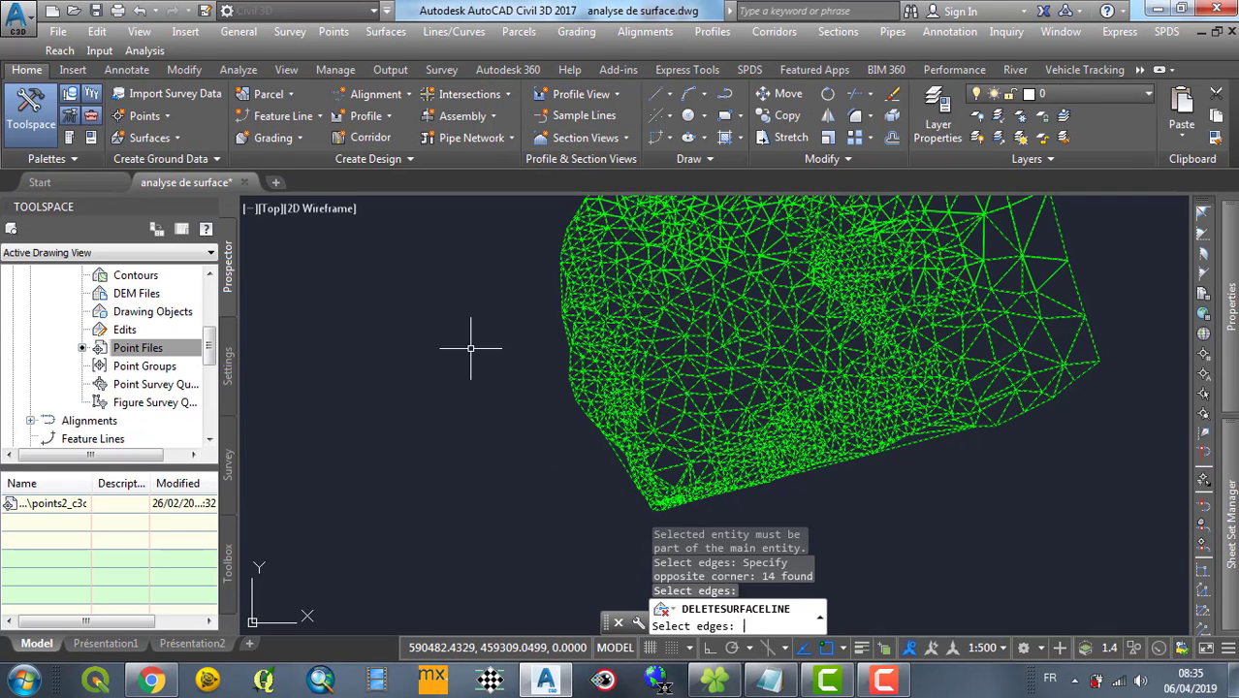
key("Escape")
scroll(508, 391, "down", 4)
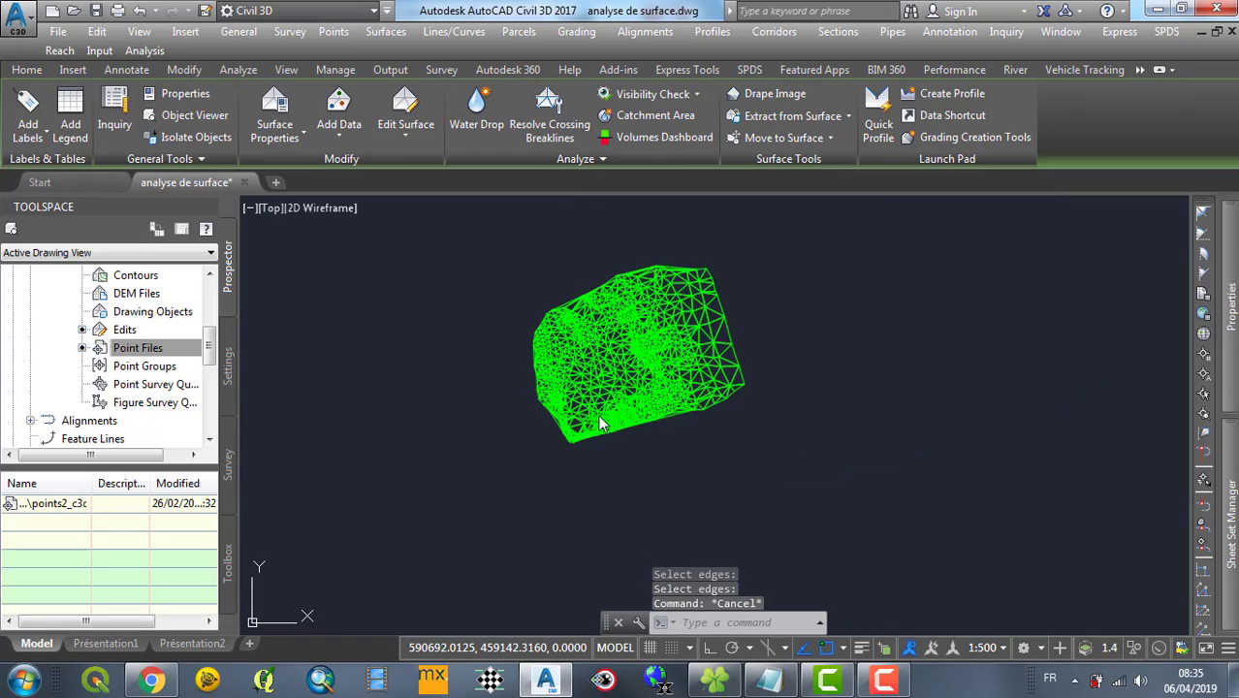
key("Escape")
- Open the MNT surface's properties and set its surface style to Decoupage par altitude (Solide2D)
scroll(546, 359, "up", 2)
scroll(528, 310, "down", 1)
scroll(543, 311, "up", 1)
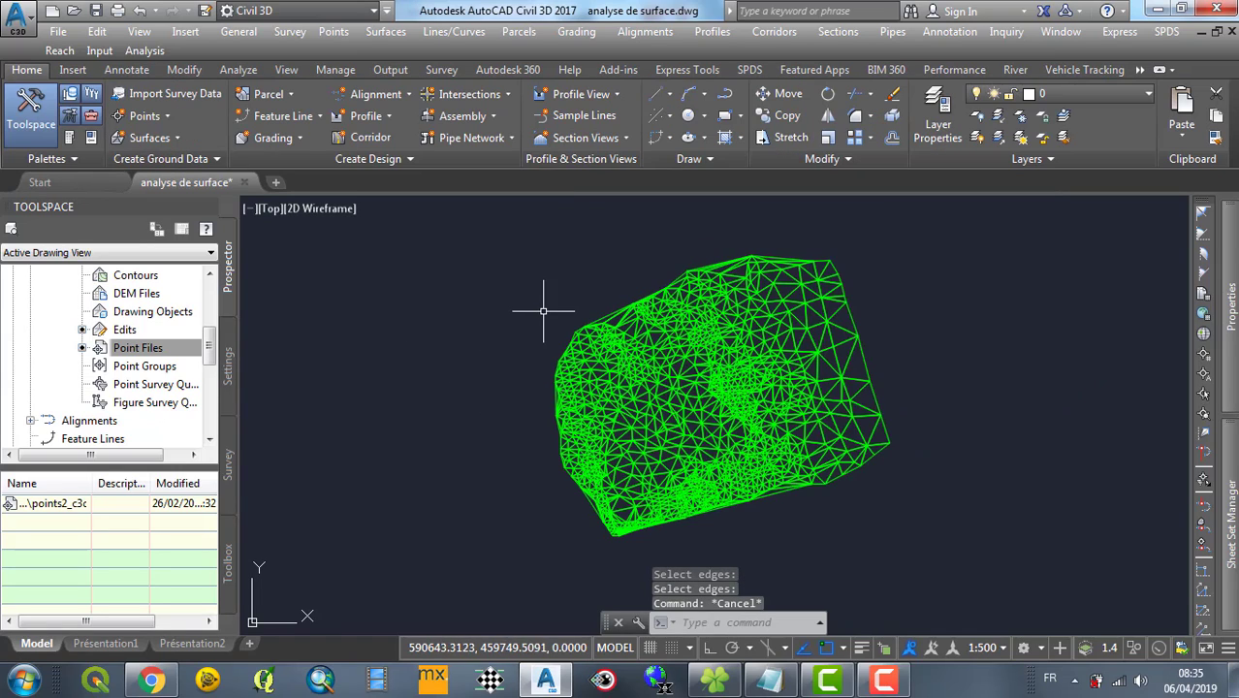
scroll(553, 329, "down", 2)
scroll(567, 359, "up", 2)
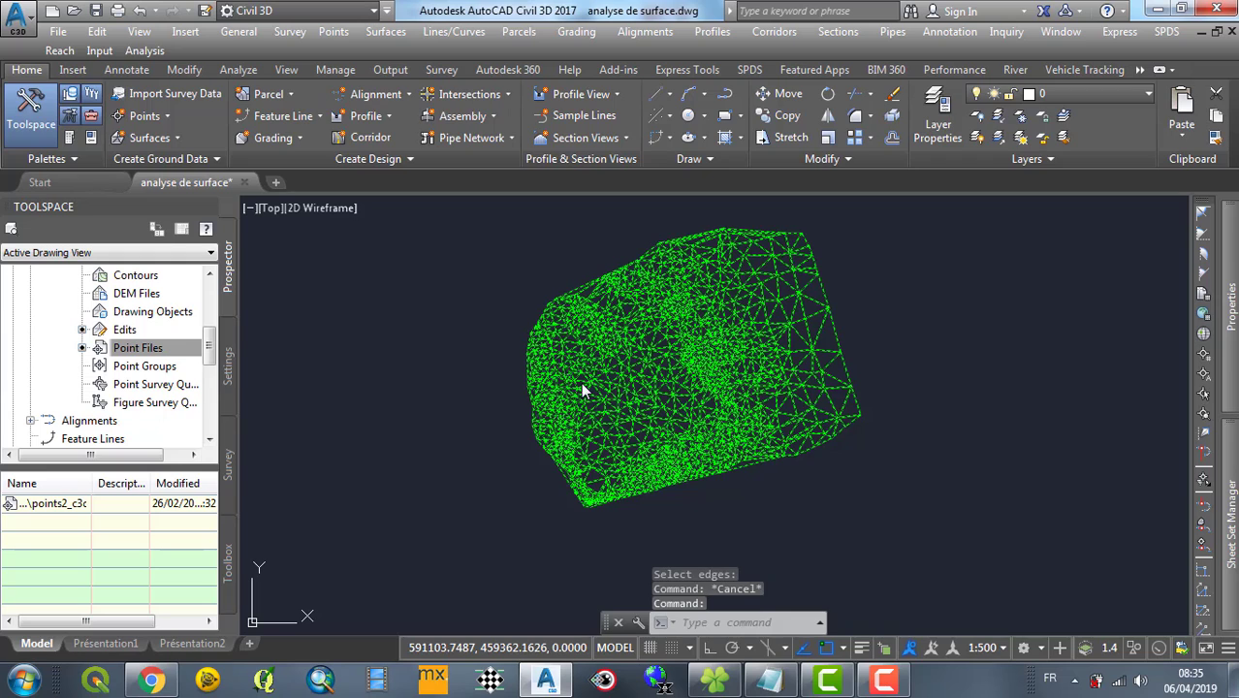
left_click(582, 387)
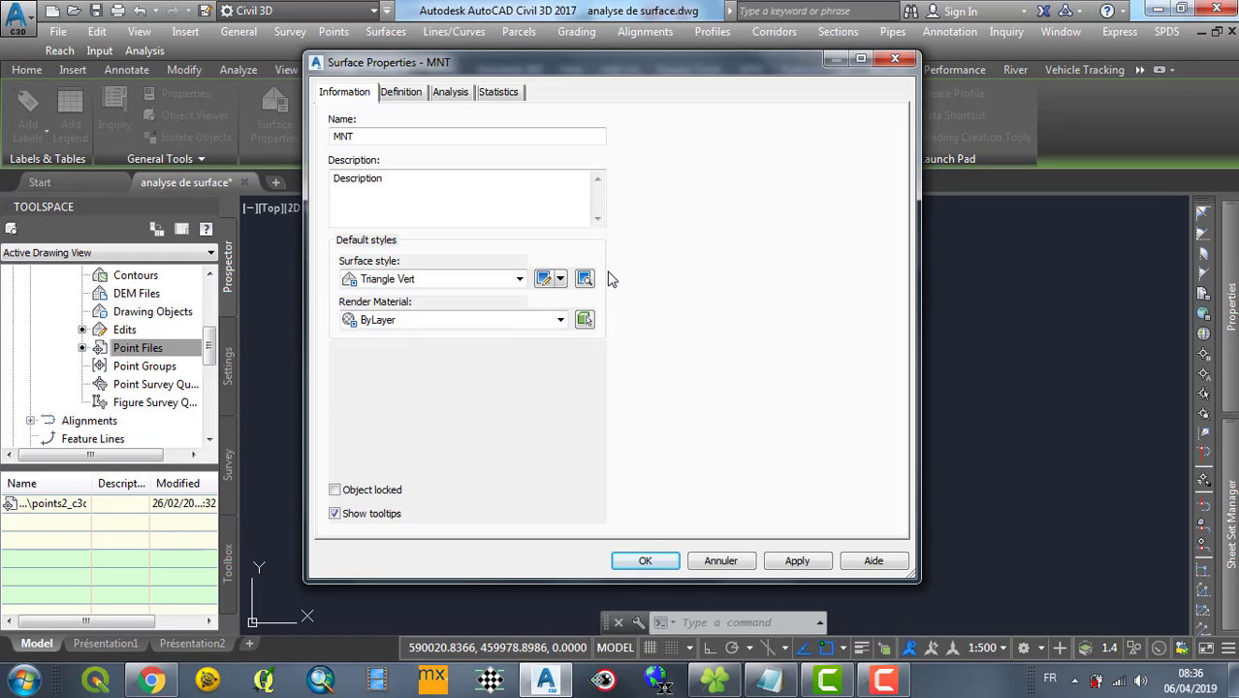
left_click(519, 280)
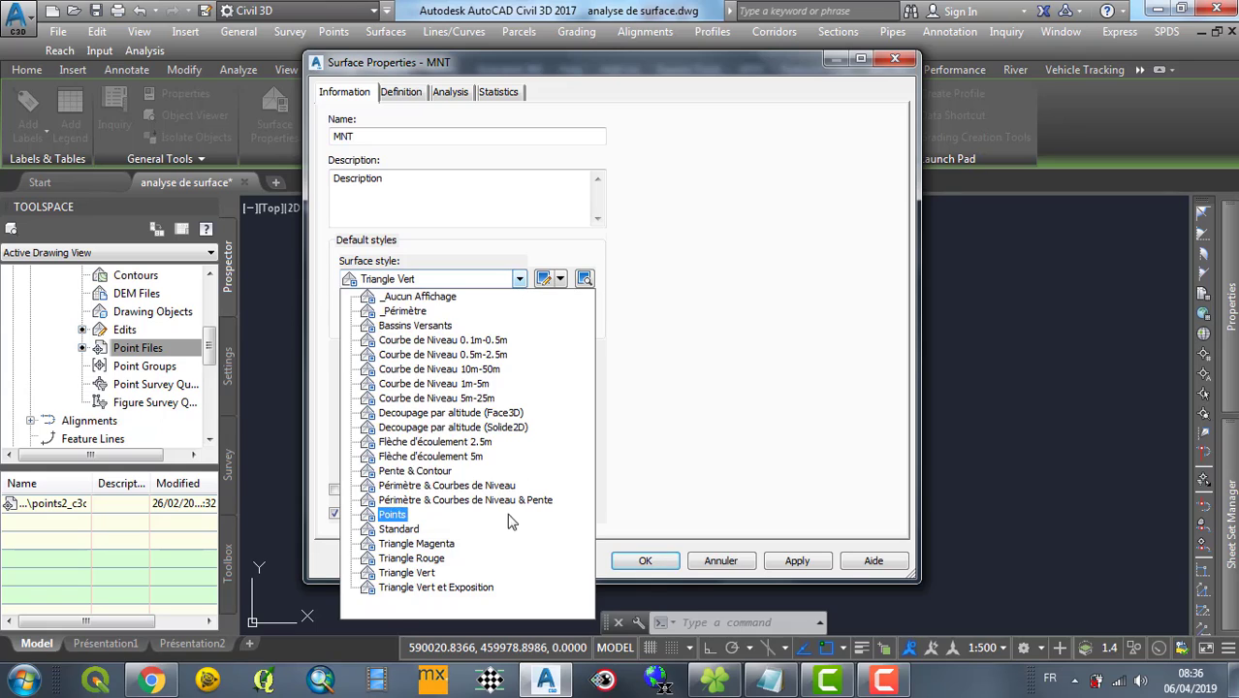
left_click(463, 427)
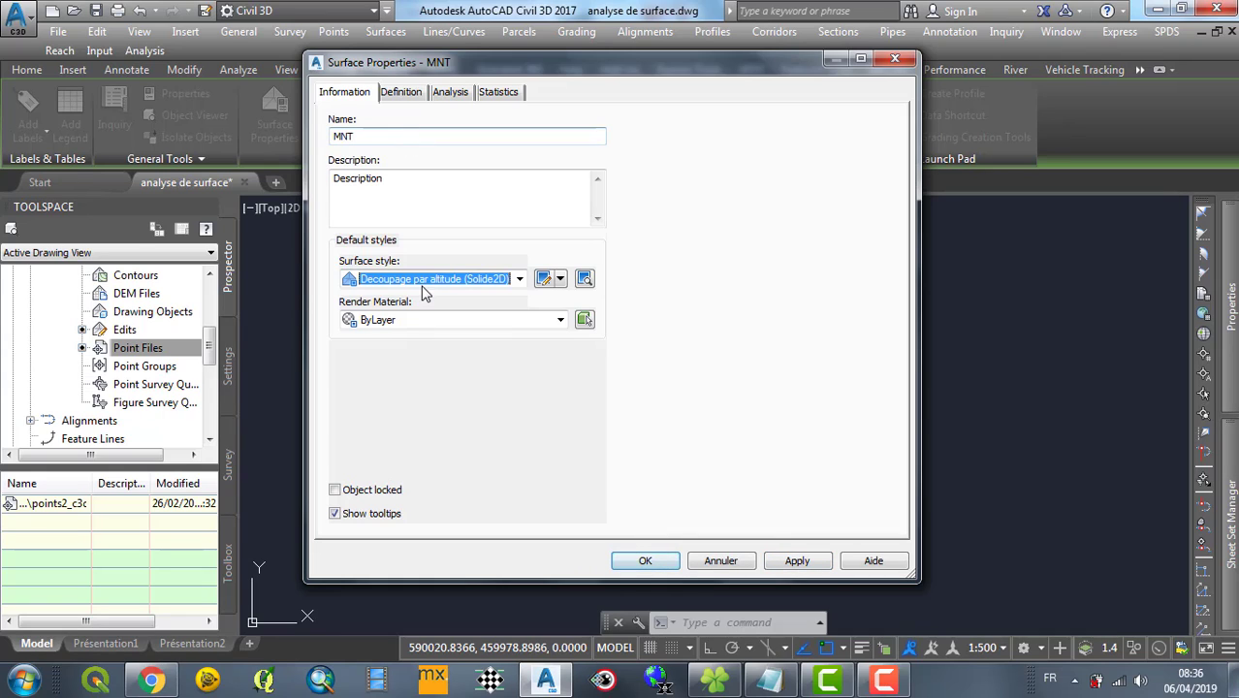
- Run an Elevations analysis on the MNT surface with the number of ranges set to 8
left_click(452, 97)
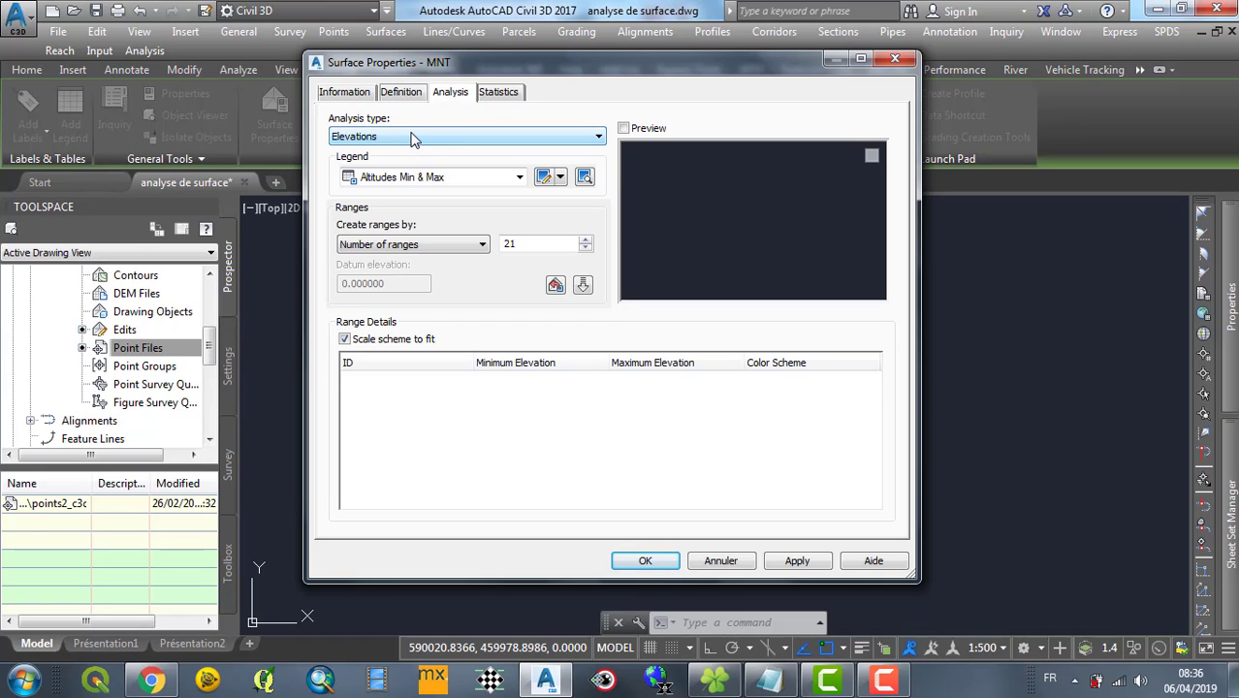
left_click(412, 138)
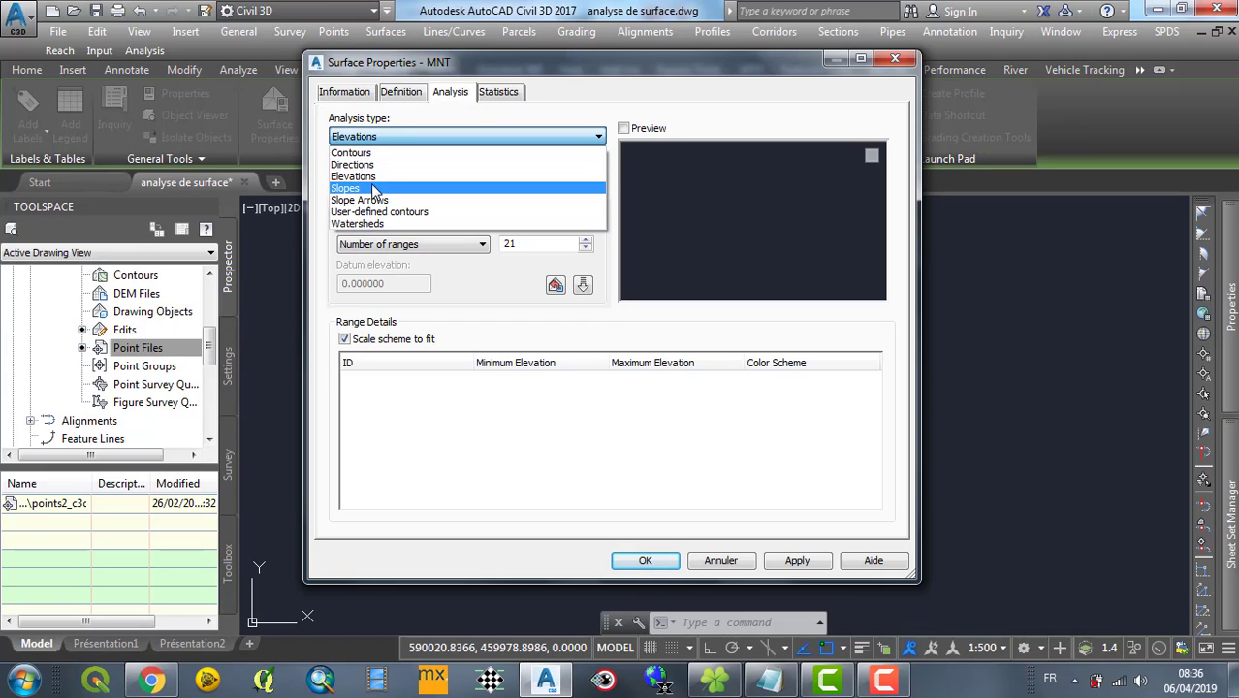
left_click(373, 178)
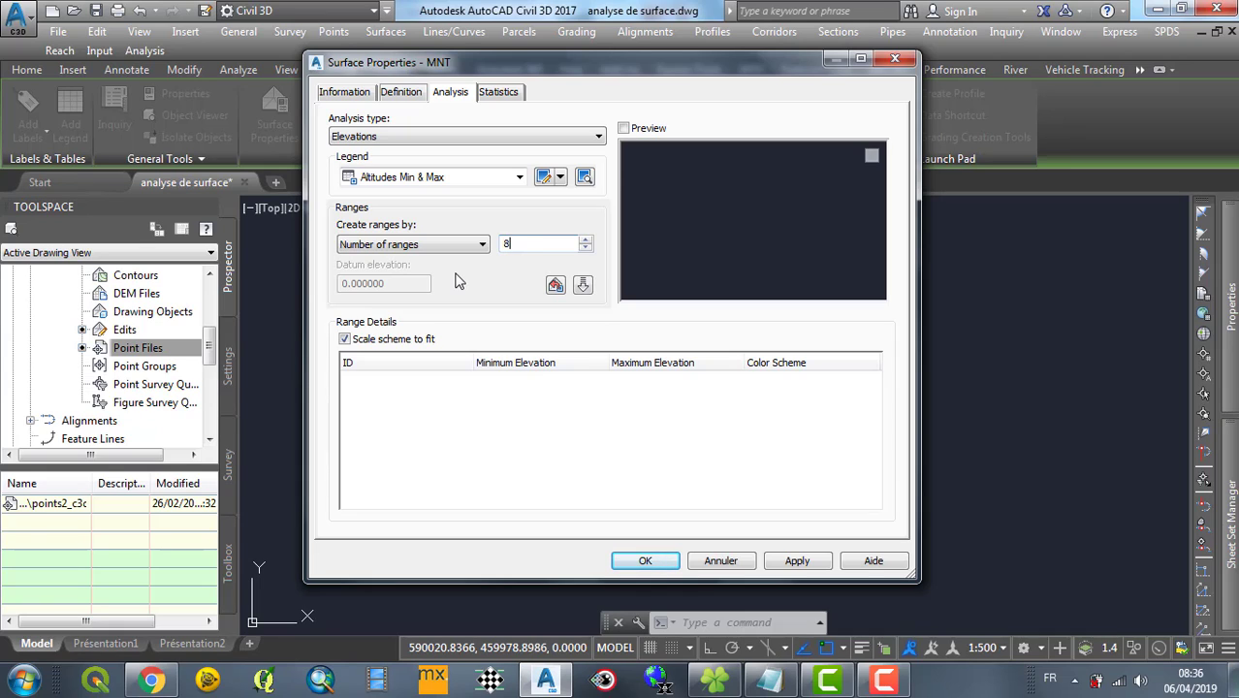
left_click(582, 285)
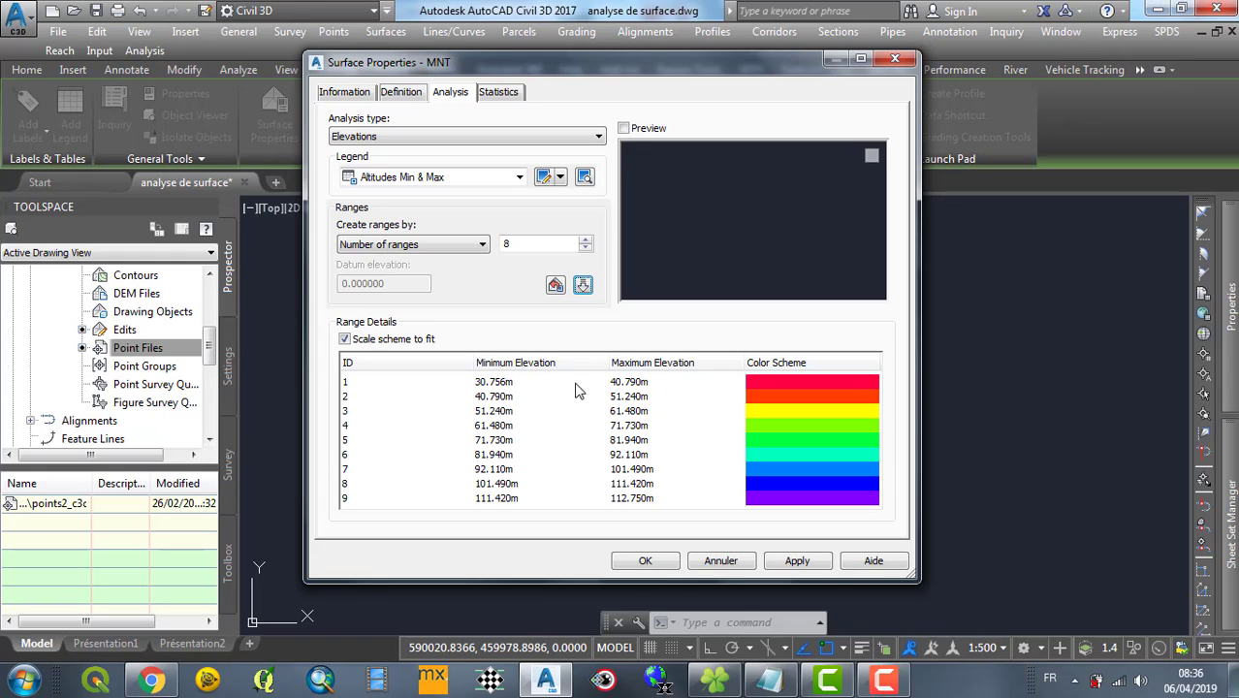
- Set the maximum elevation of range 1 and the minimum elevation of range 2 to 41 m and apply the surface properties
left_click(630, 383)
left_click(635, 382)
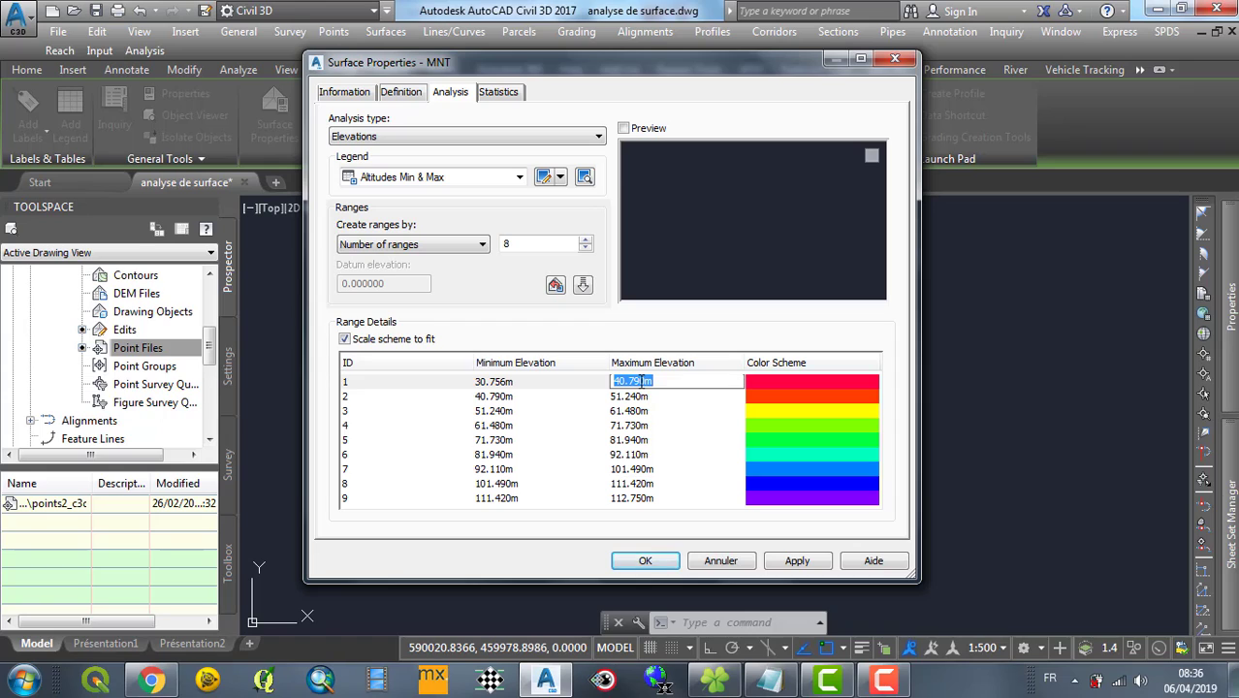
type("41")
key("Return")
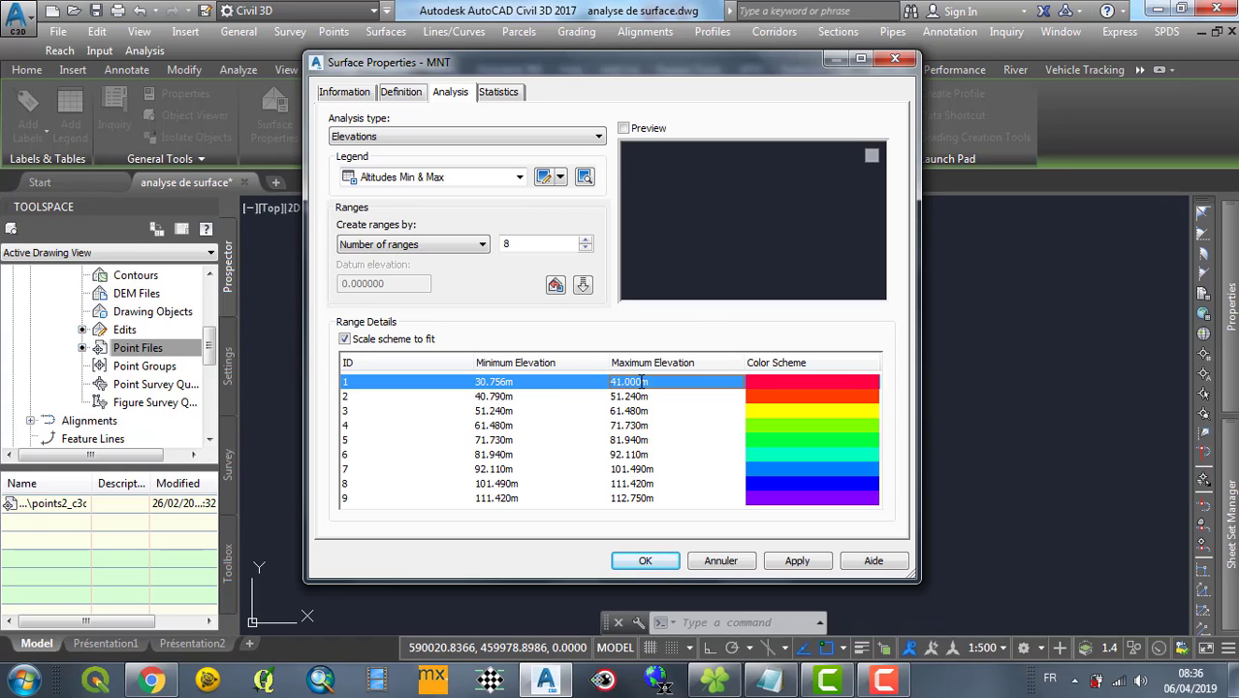
left_click(490, 398)
left_click(514, 396)
type("41")
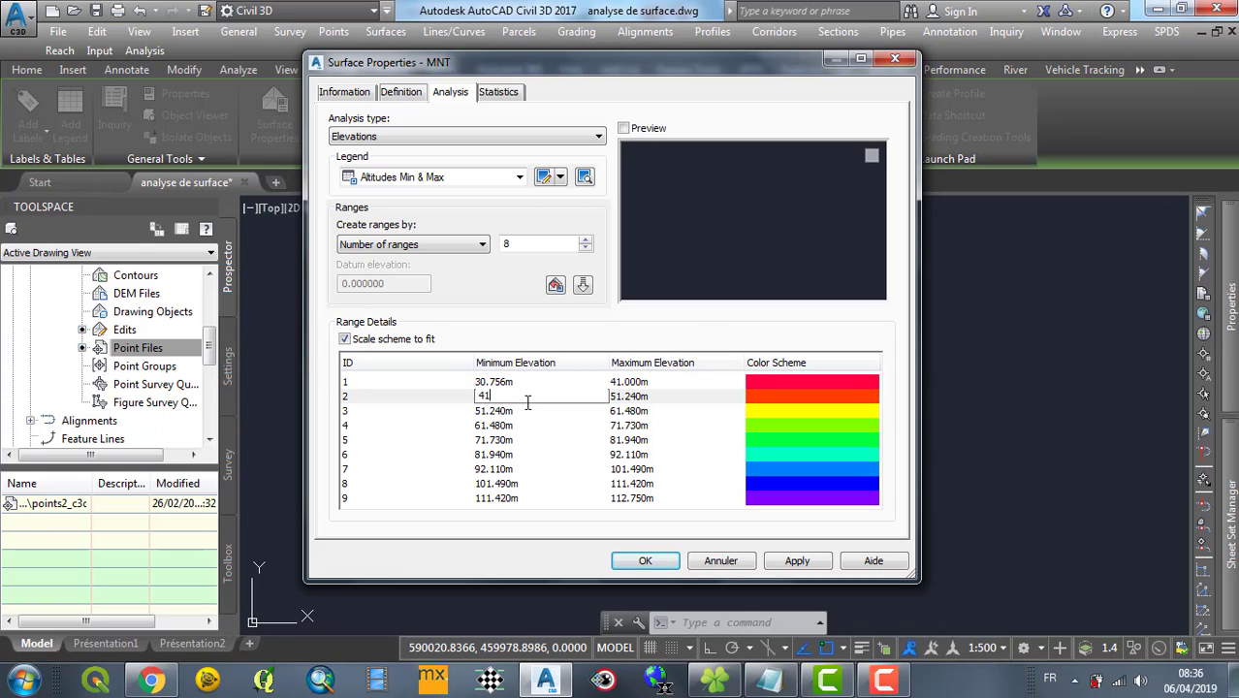
key("Return")
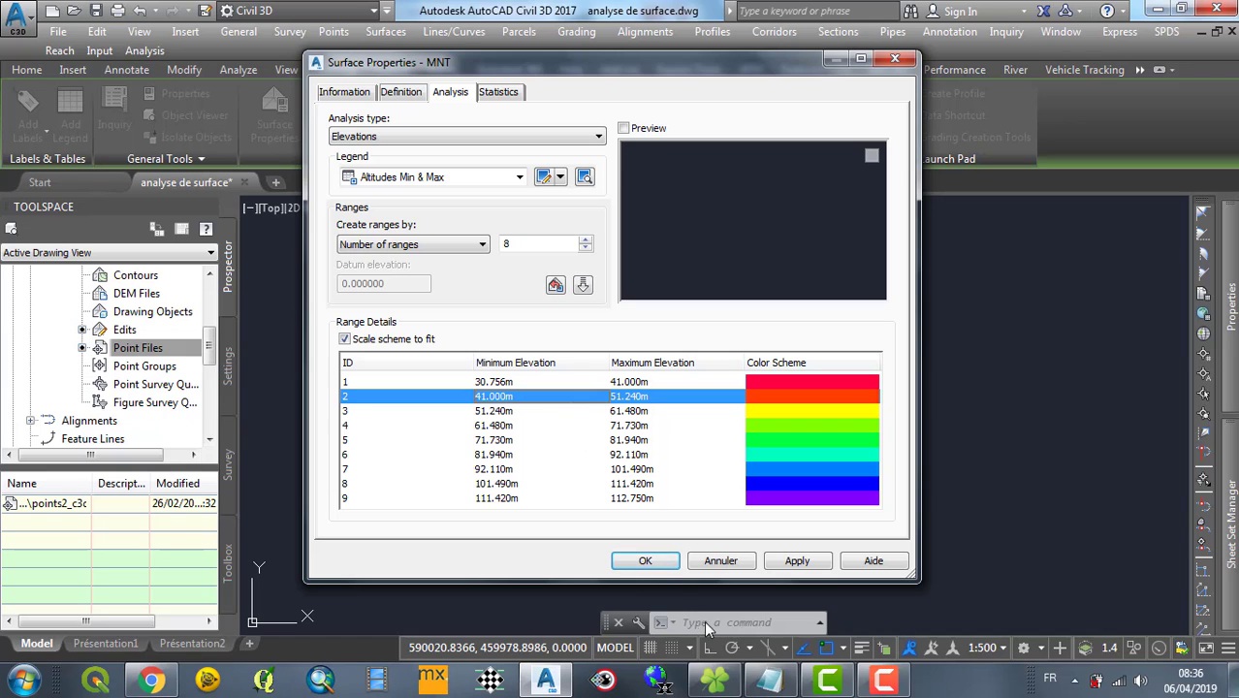
left_click(644, 561)
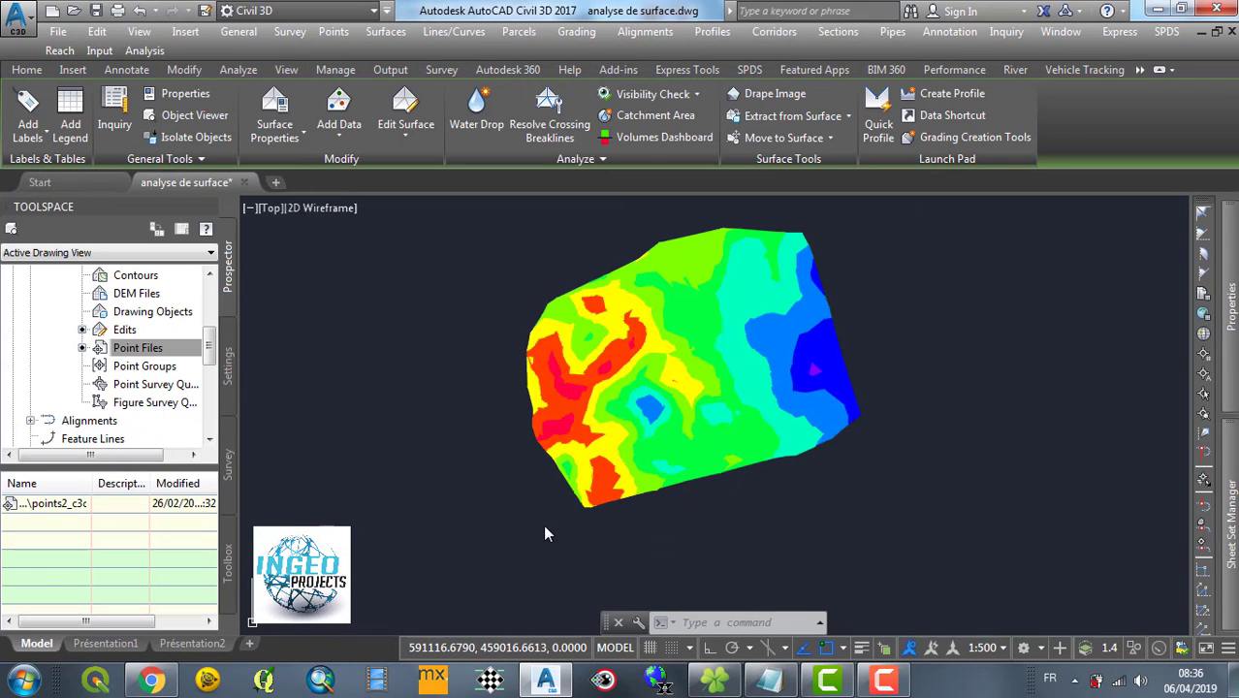
key("Escape")
- Add a dynamic Elevations legend table for the MNT surface in the empty area east of it
scroll(582, 383, "up", 5)
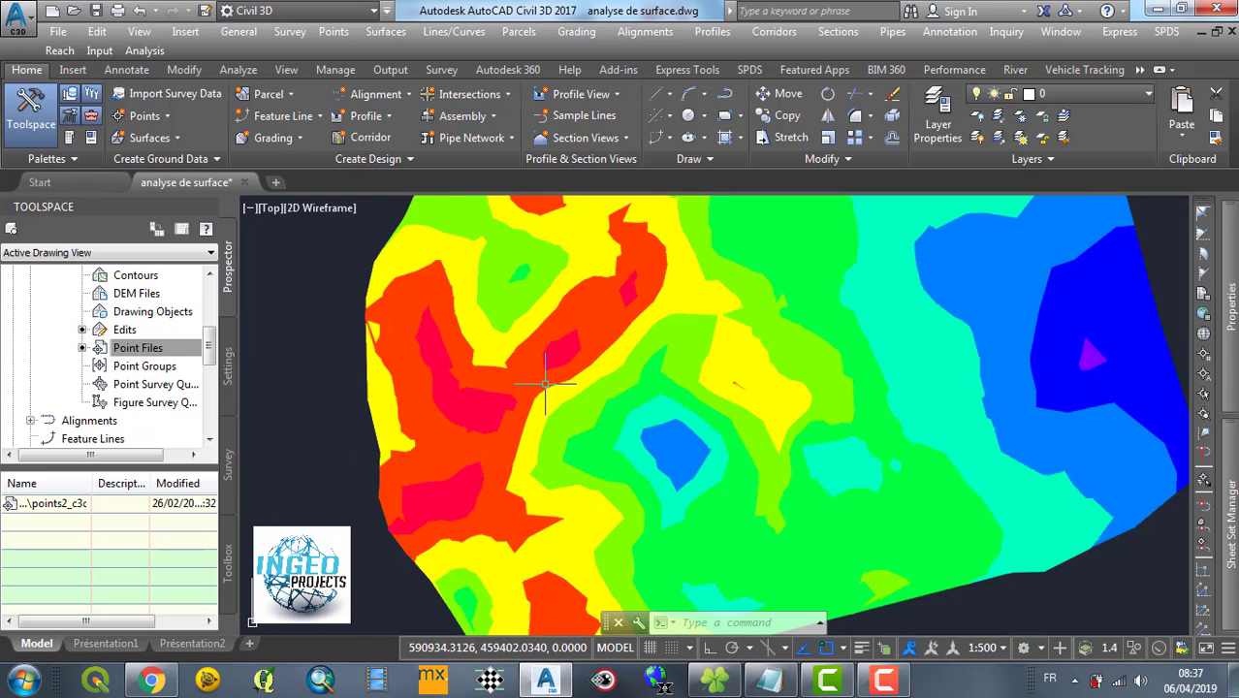
scroll(546, 383, "down", 4)
scroll(582, 340, "up", 4)
scroll(614, 289, "down", 3)
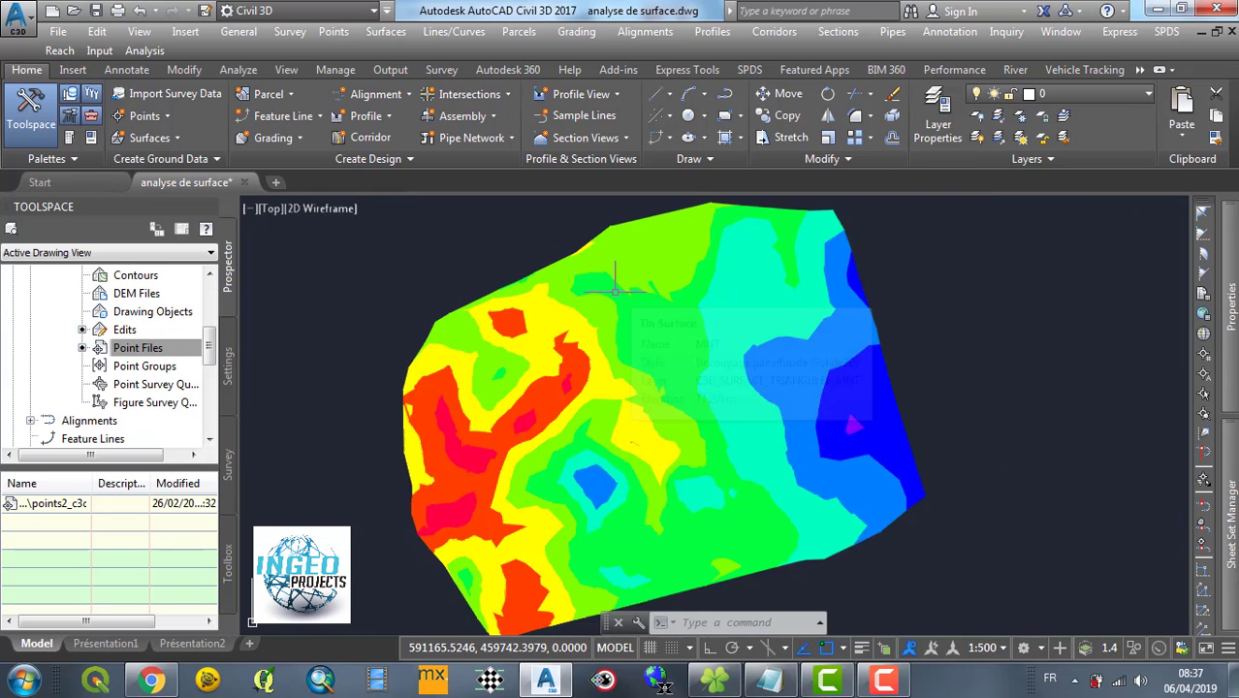
scroll(615, 289, "down", 3)
scroll(620, 295, "up", 3)
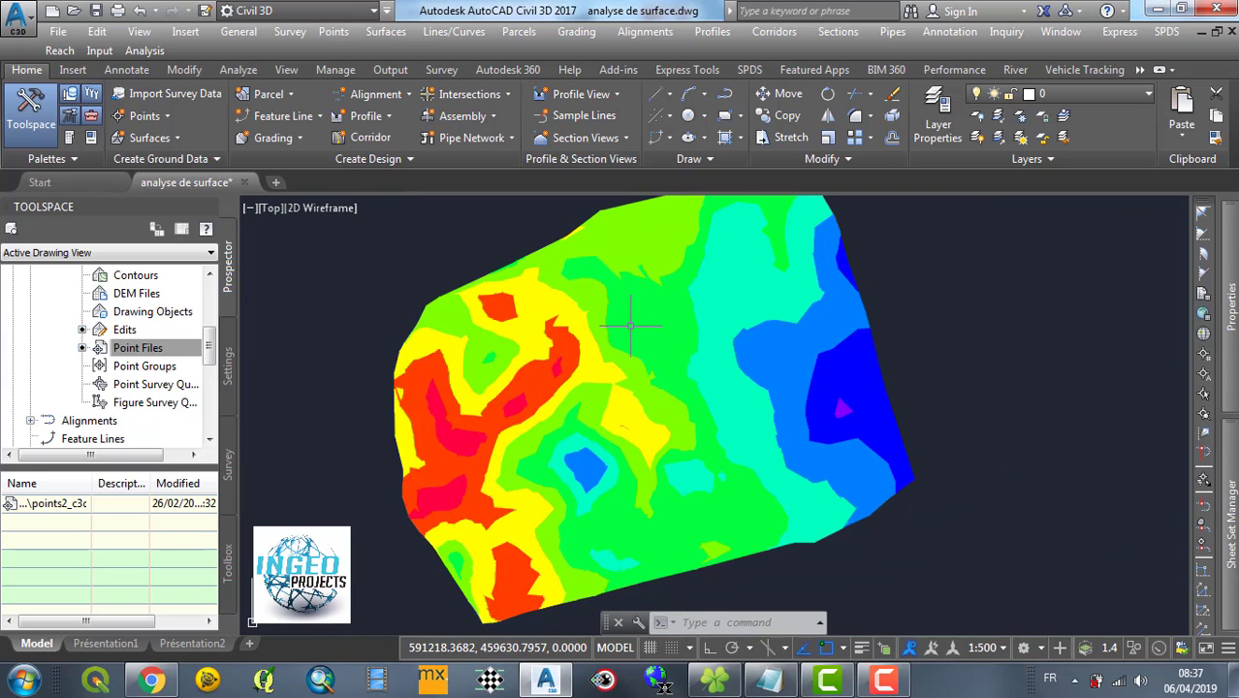
left_click(588, 526)
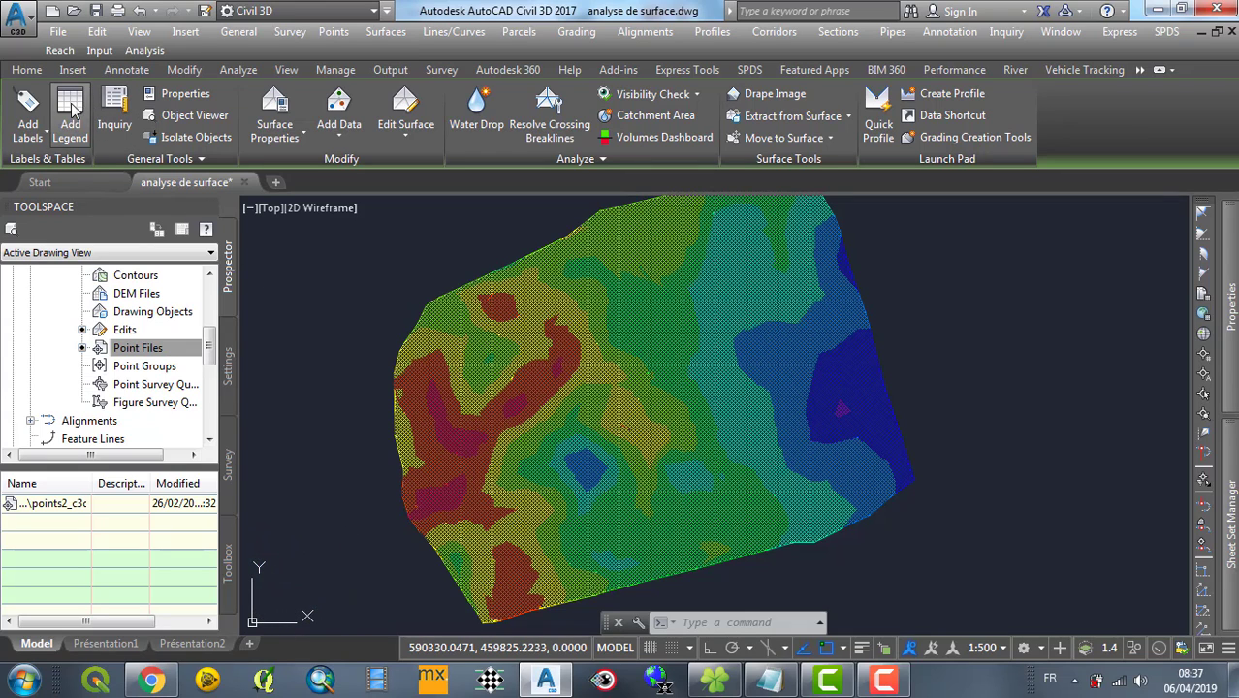
left_click(72, 108)
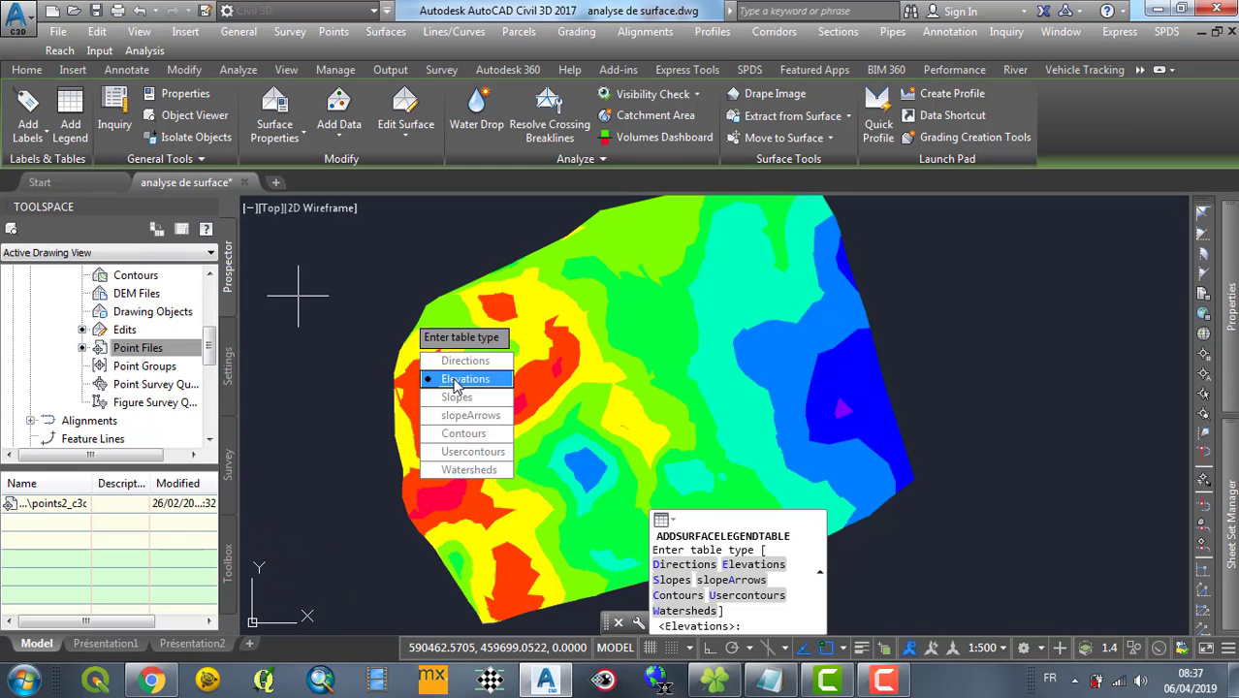
left_click(455, 381)
left_click(443, 361)
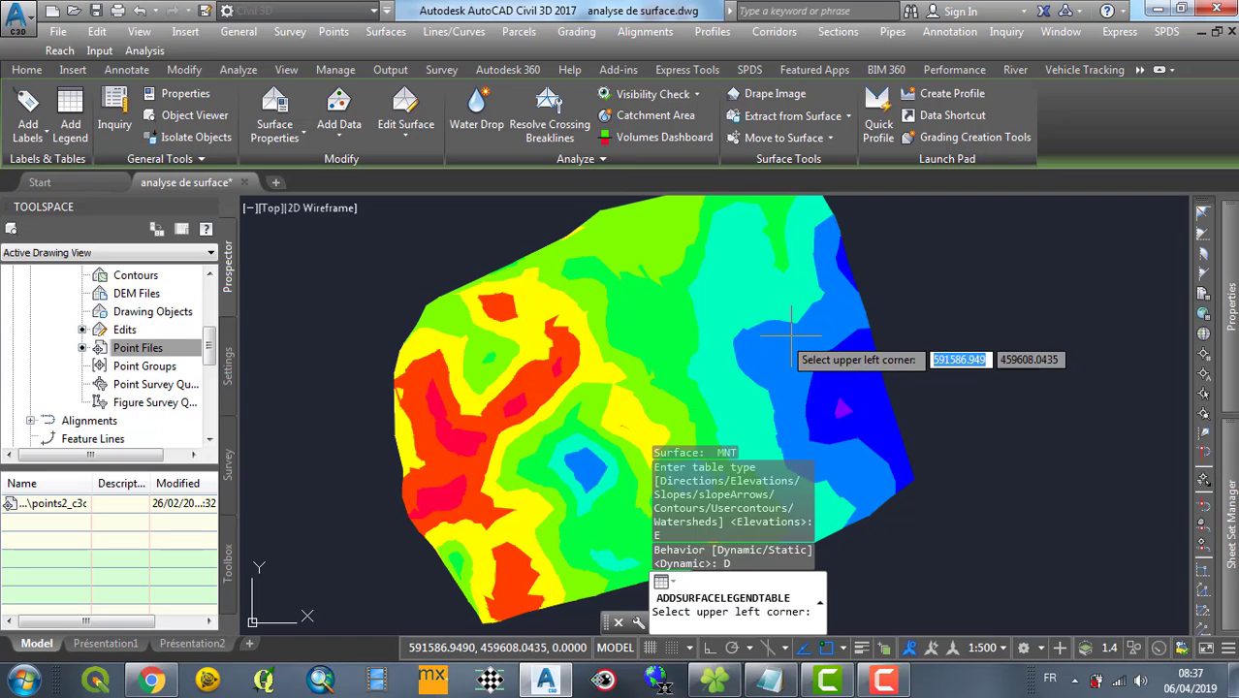
scroll(684, 325, "down", 4)
scroll(835, 360, "up", 4)
left_click(720, 314)
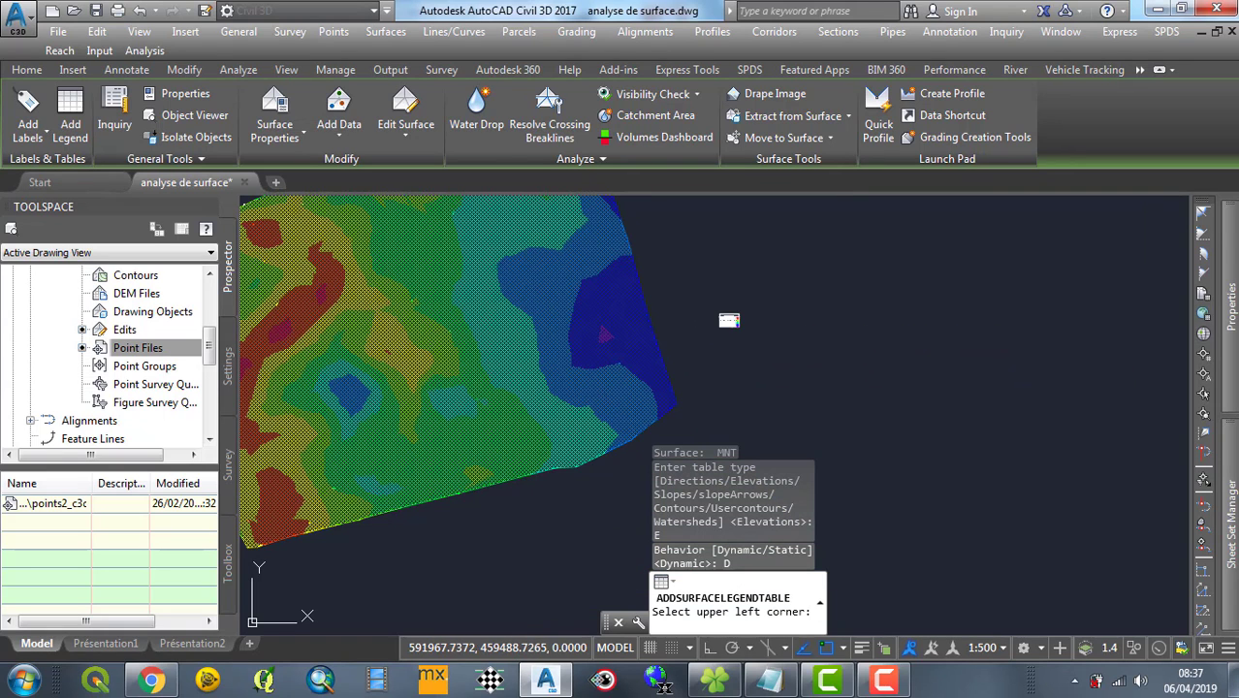
- Examine the elevation ranges and colours listed in the elevation legend table
scroll(729, 320, "up", 10)
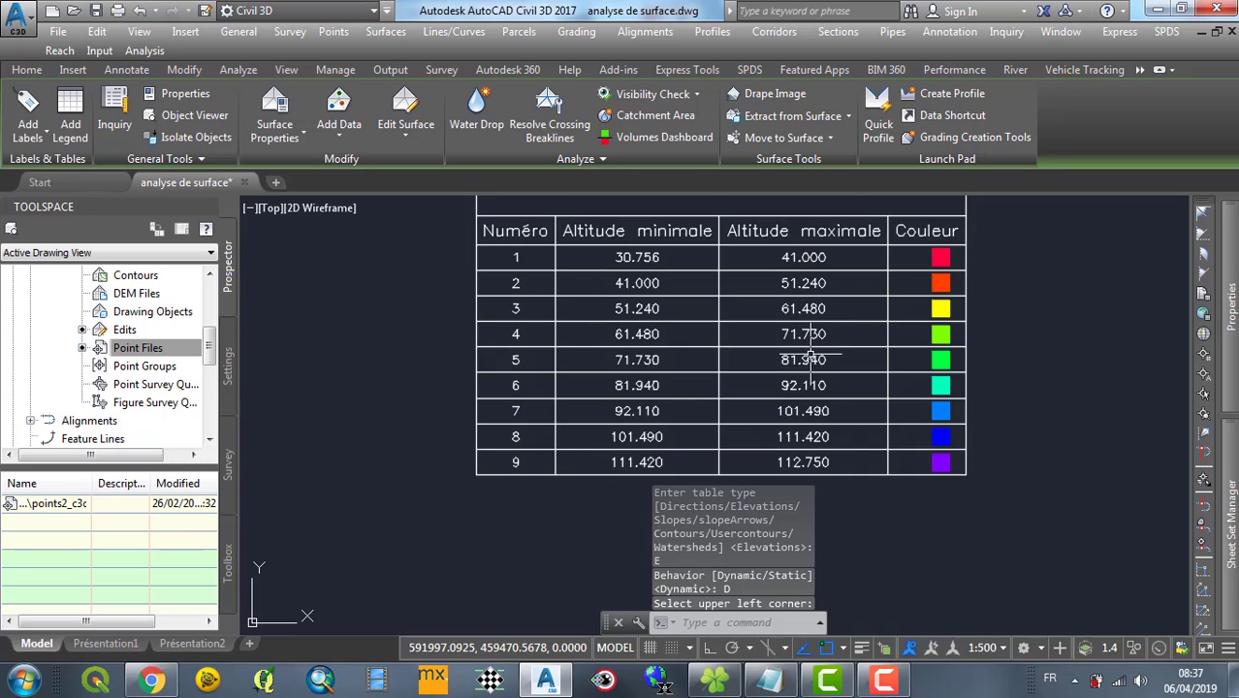
scroll(704, 318, "down", 3)
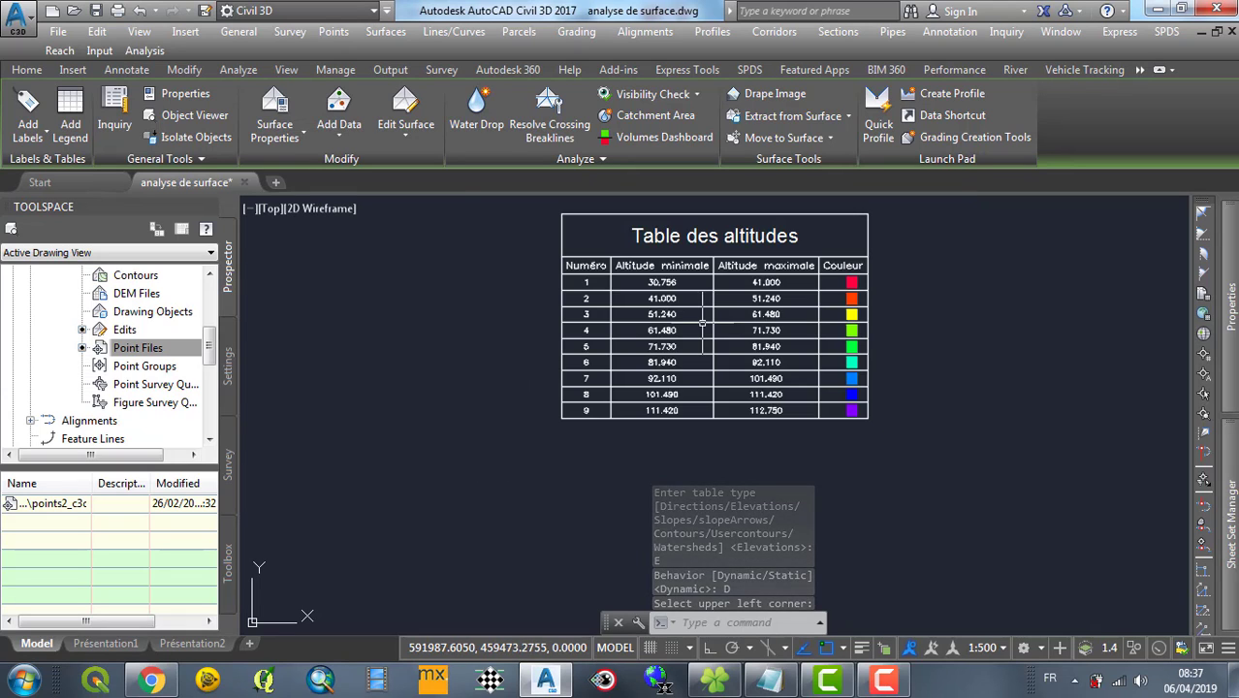
scroll(702, 324, "down", 3)
scroll(704, 324, "up", 3)
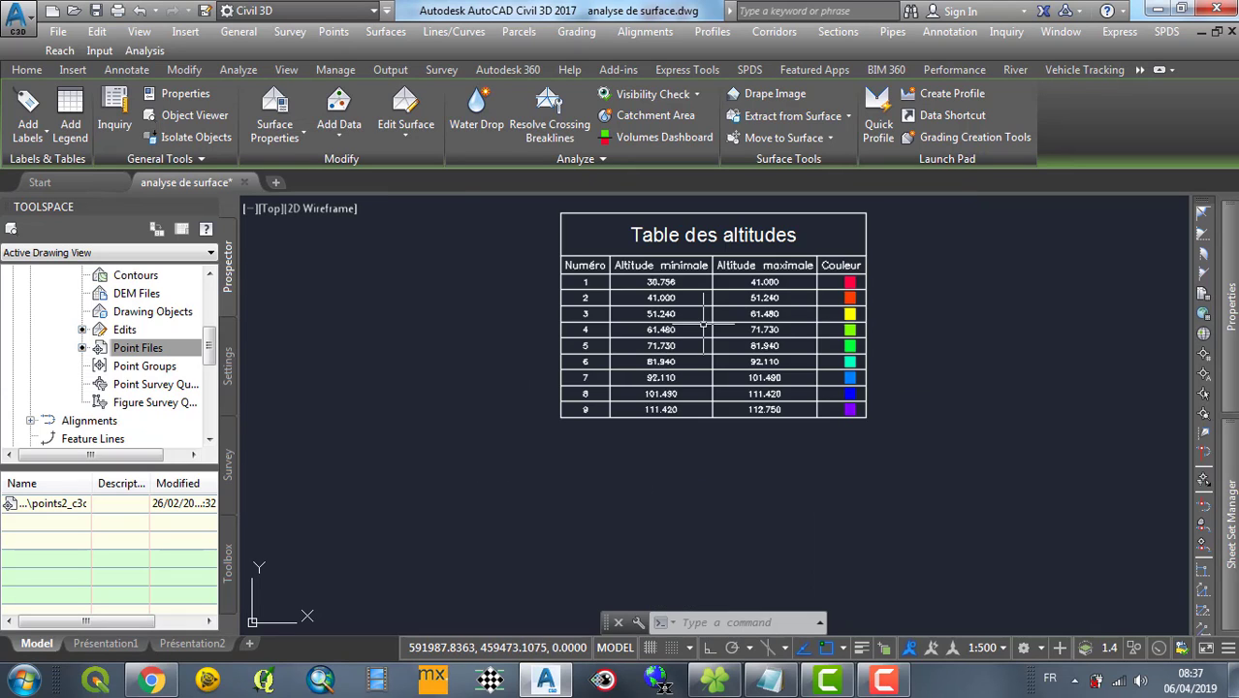
scroll(886, 320, "up", 2)
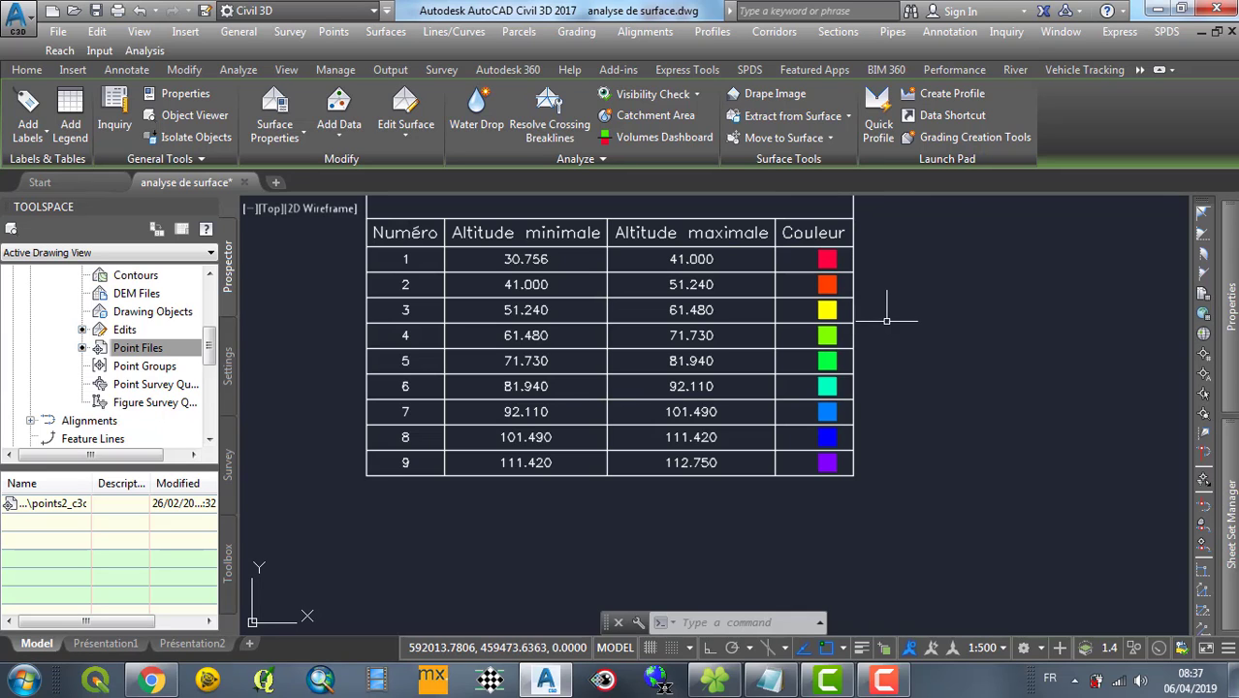
scroll(888, 324, "down", 2)
scroll(888, 326, "down", 10)
- Erase the elevation legend table beside the surface
key("Escape")
key("Escape")
left_click(893, 335)
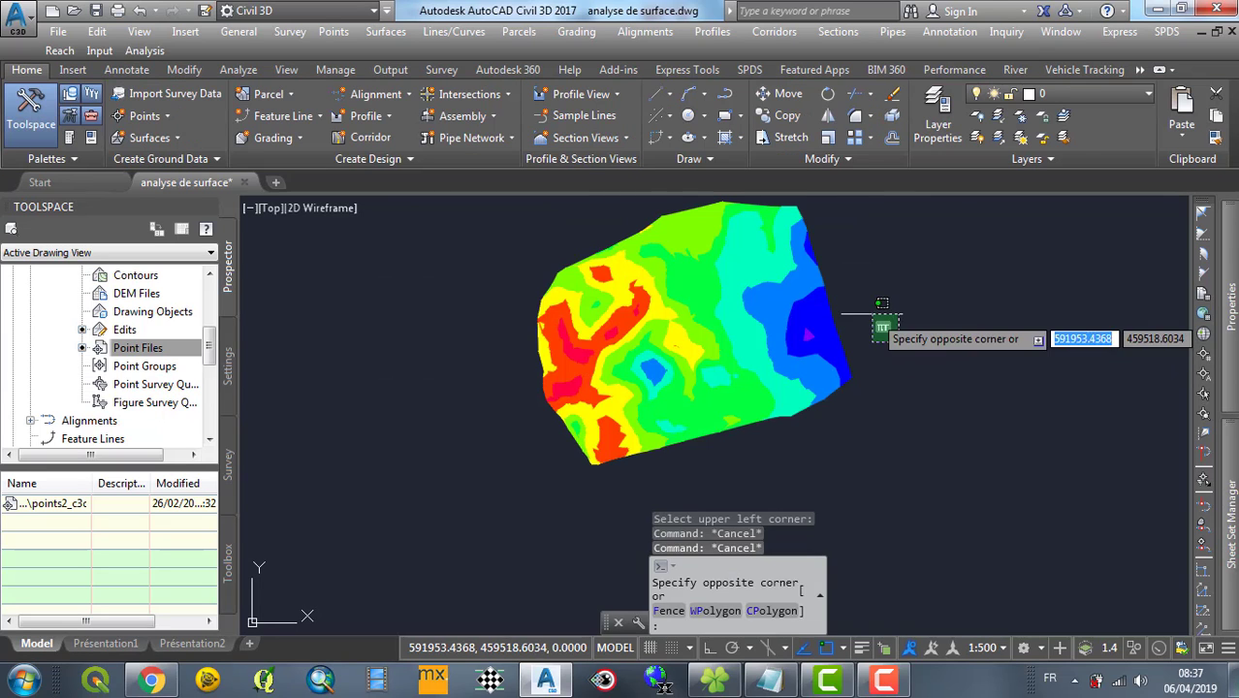
left_click(876, 308)
key("Delete")
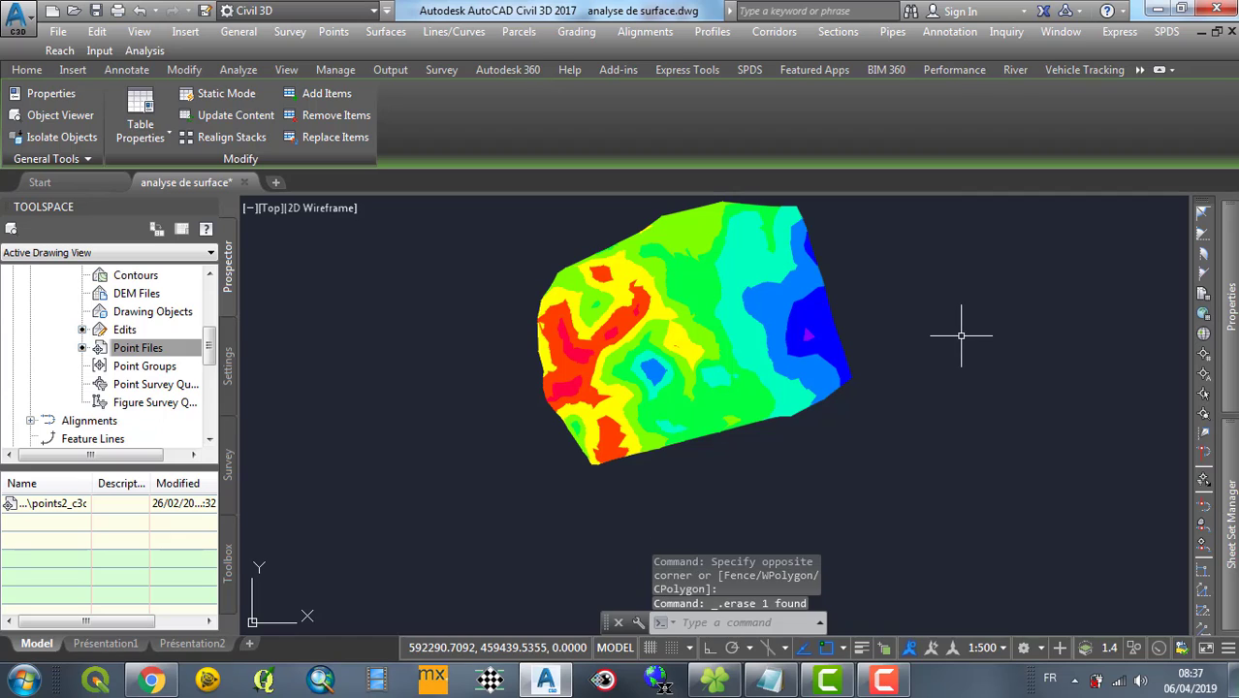
key("Escape")
- Open the MNT surface's properties and set its surface style to Triangle et Exposition
scroll(772, 409, "down", 2)
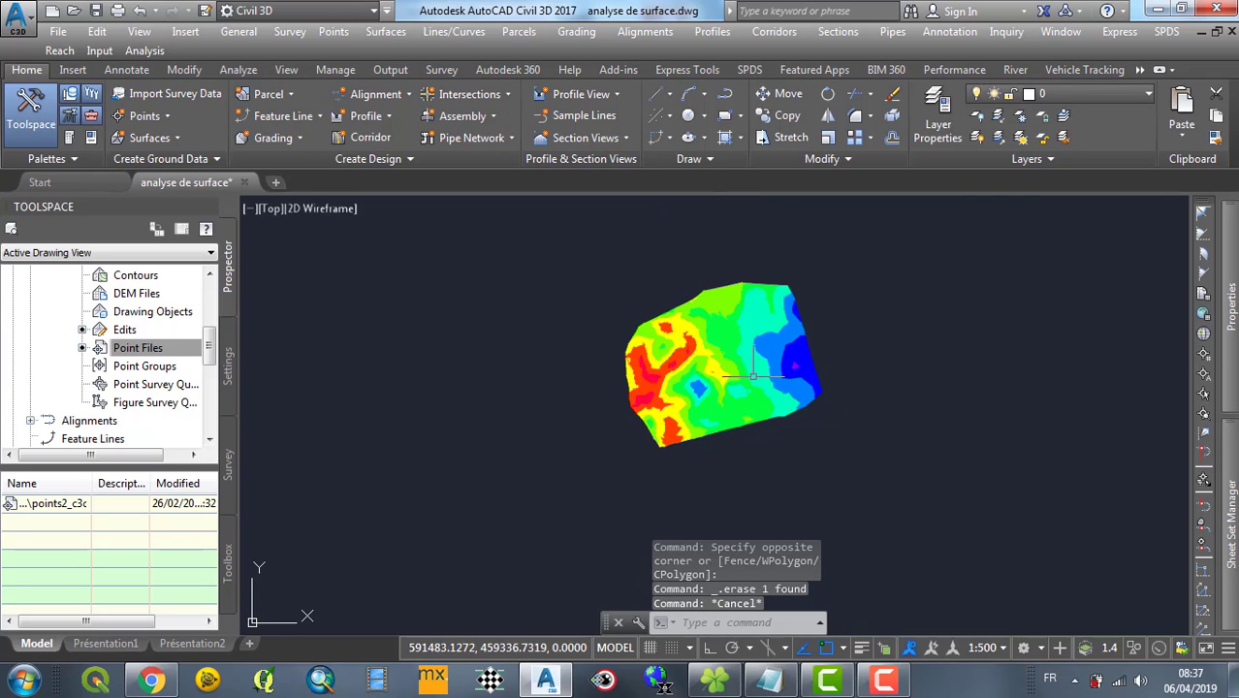
scroll(751, 369, "up", 2)
scroll(736, 312, "up", 2)
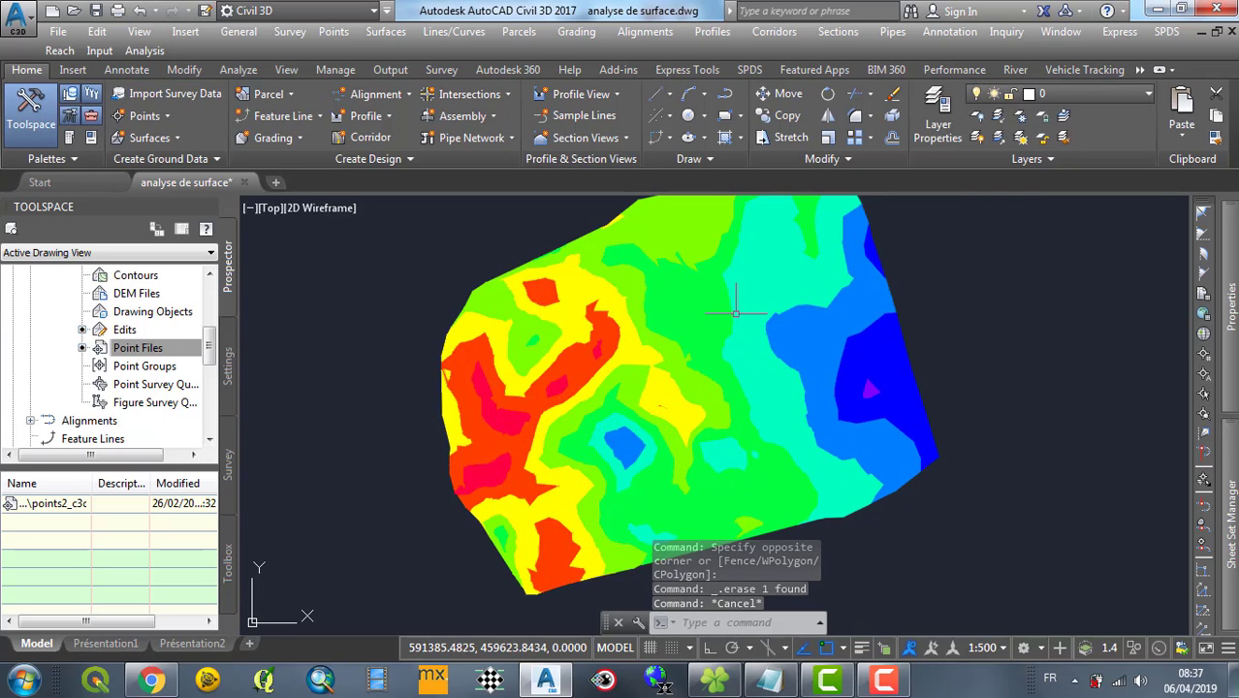
scroll(742, 312, "down", 2)
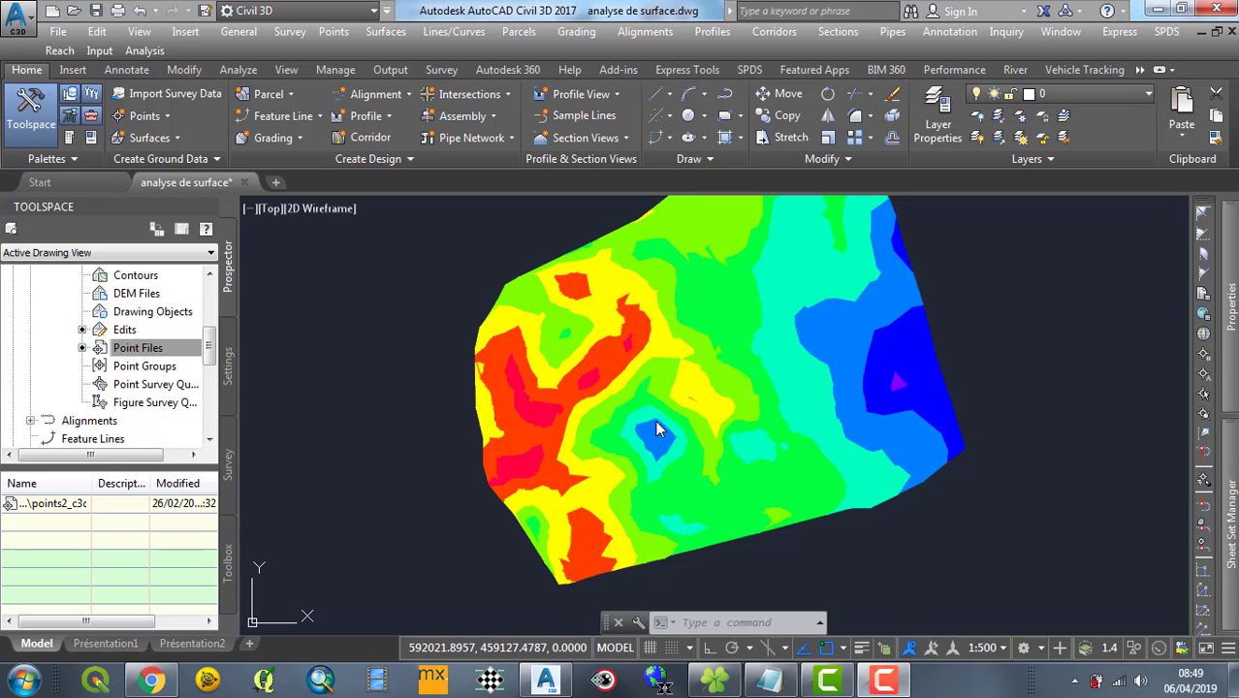
left_click(689, 480)
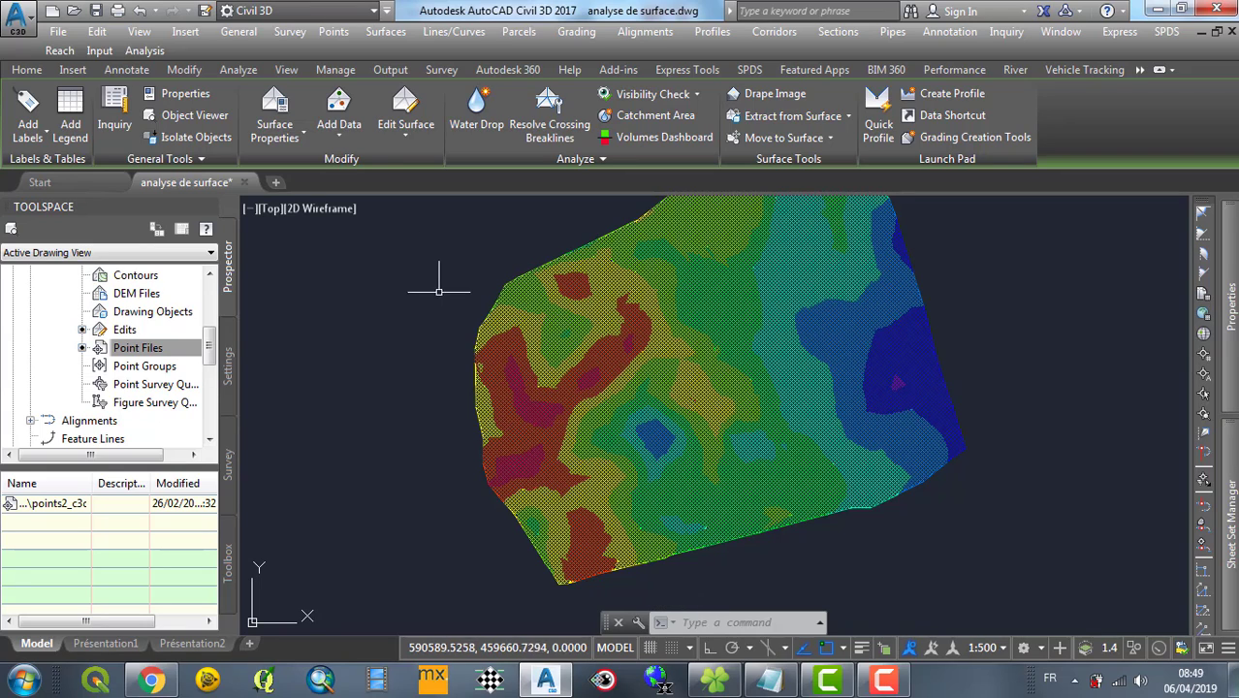
left_click(286, 142)
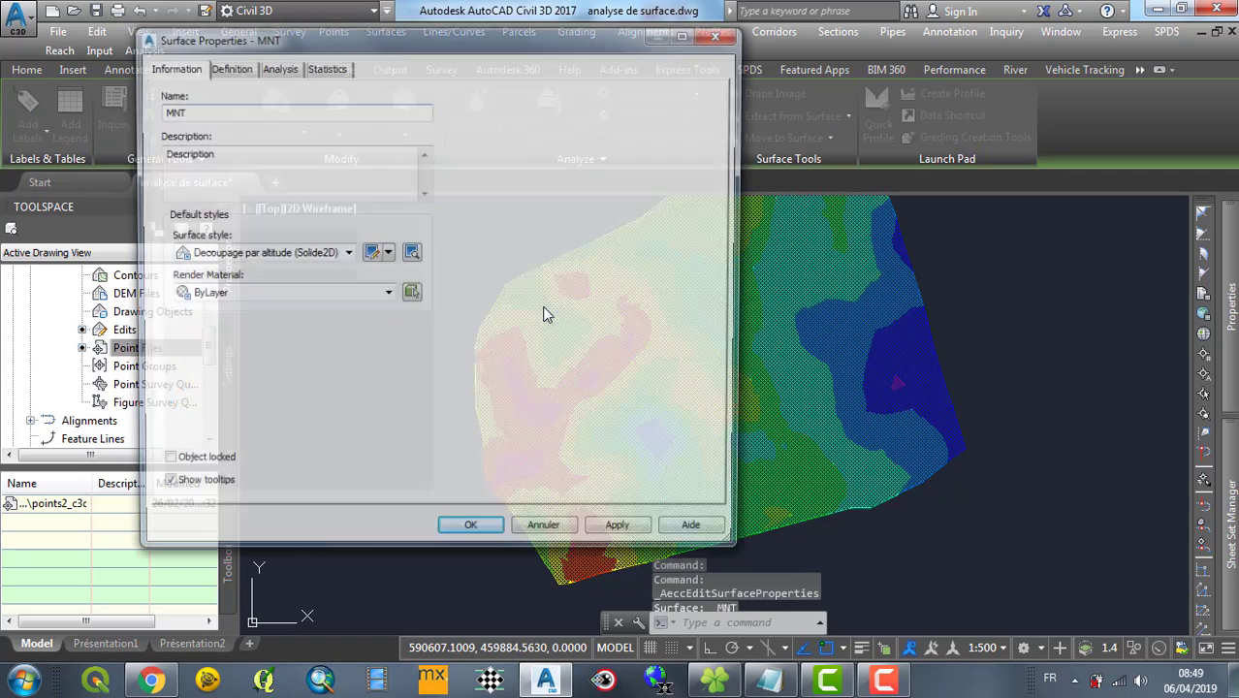
left_click(308, 254)
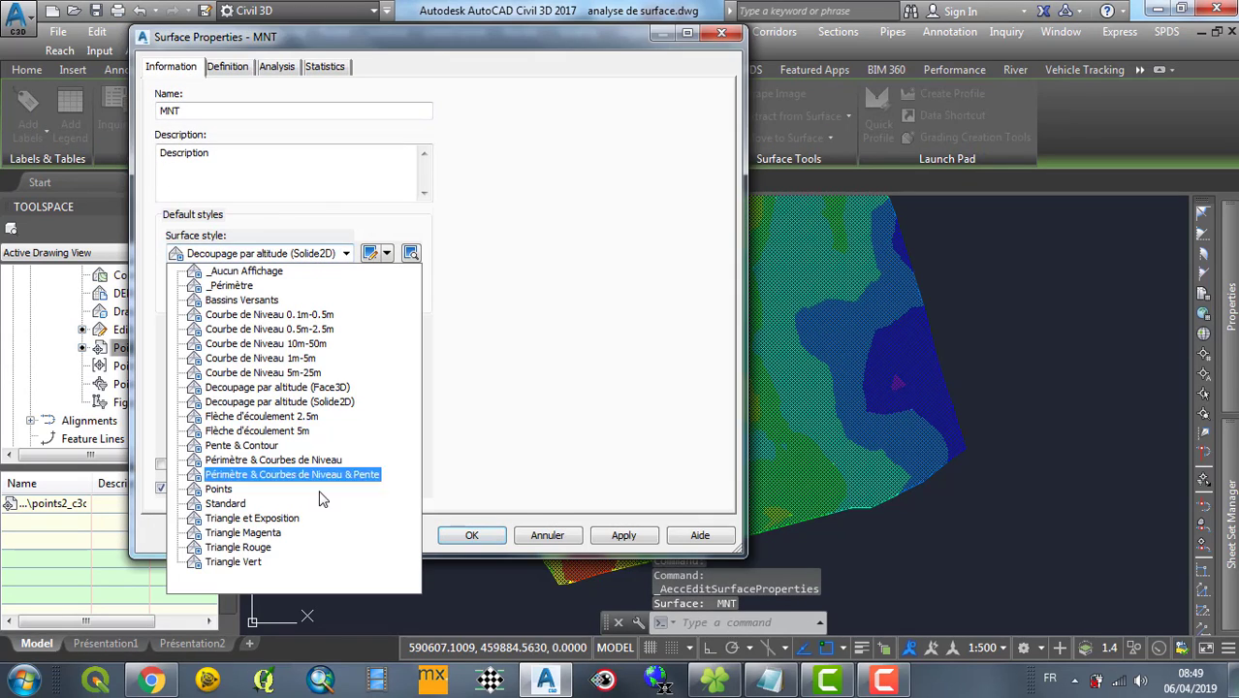
left_click(253, 521)
- Run a Directions analysis on the MNT surface with 4 ranges and apply the surface properties
left_click(276, 68)
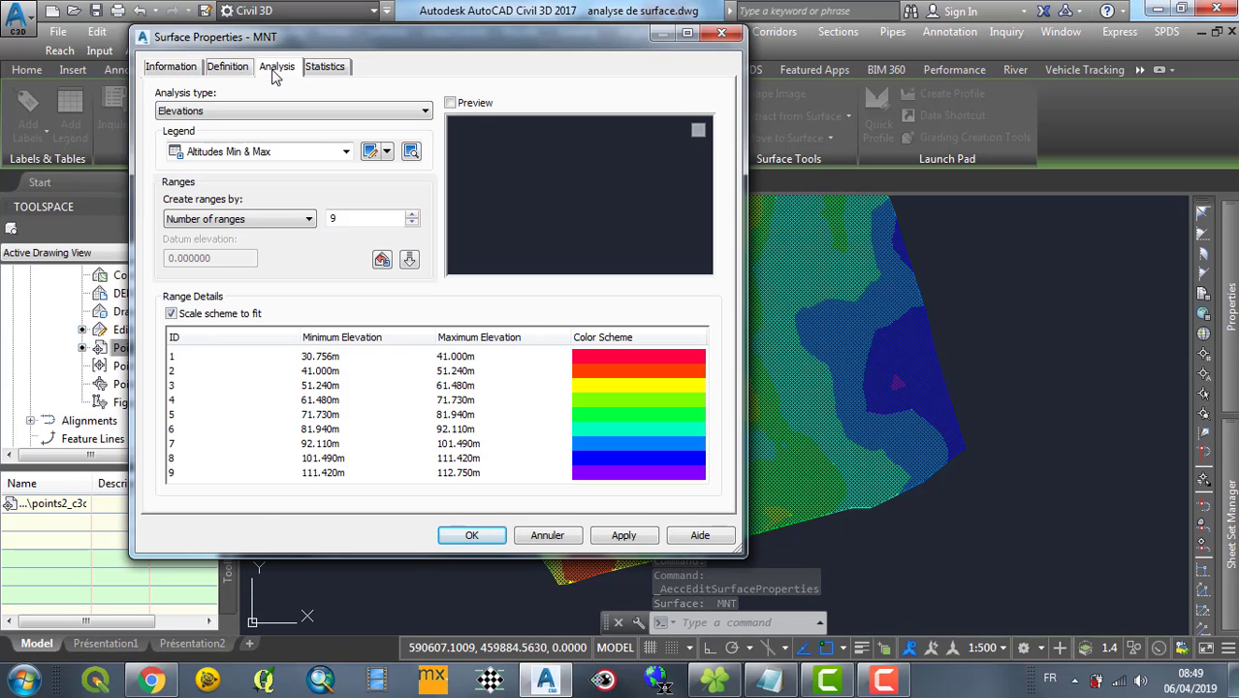
left_click_drag(389, 39, 474, 34)
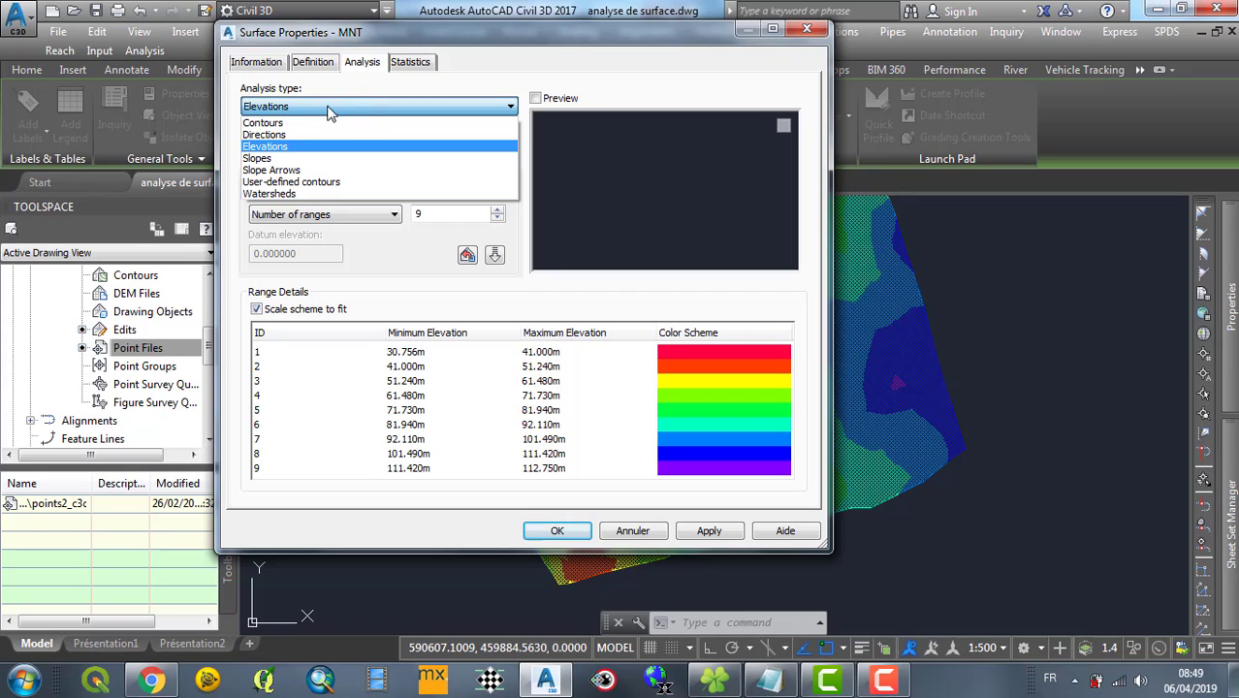
left_click(273, 136)
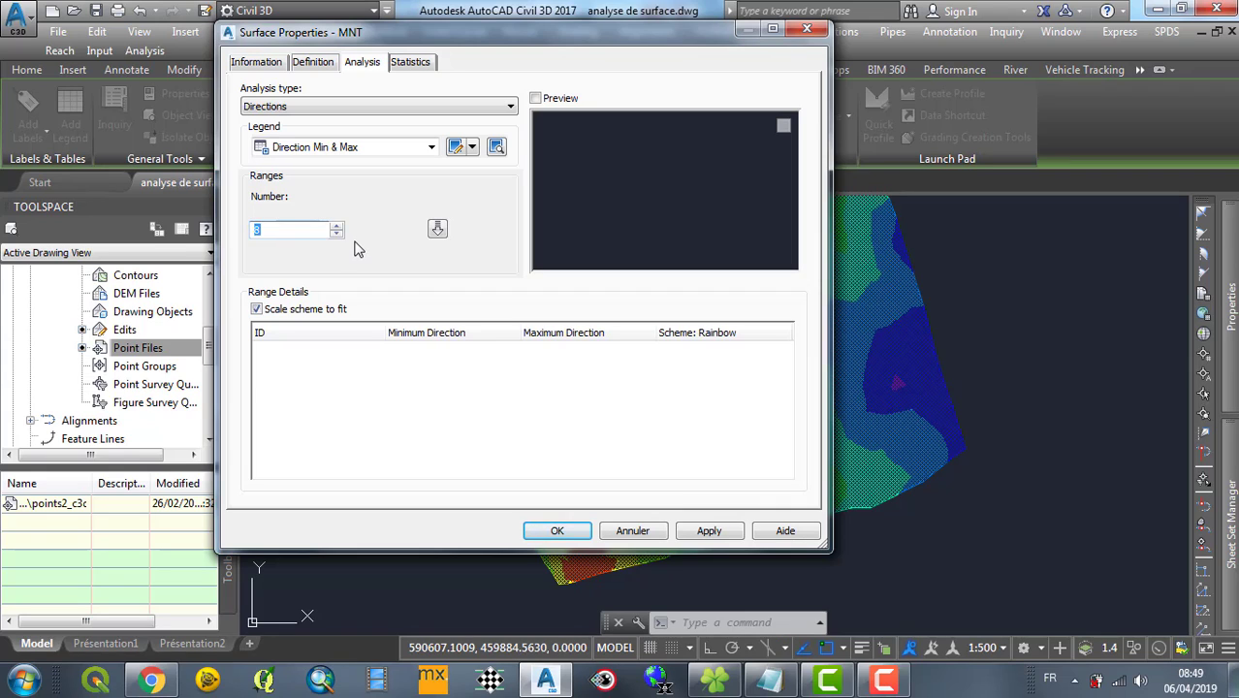
left_click(438, 230)
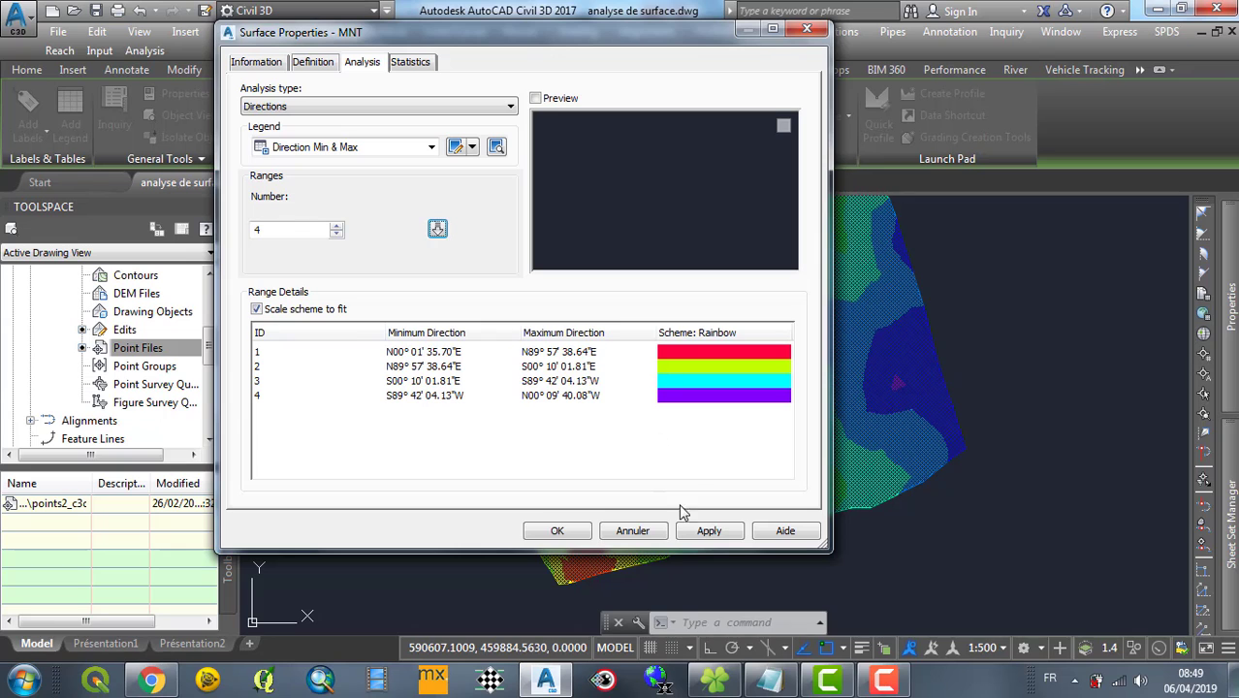
left_click(557, 532)
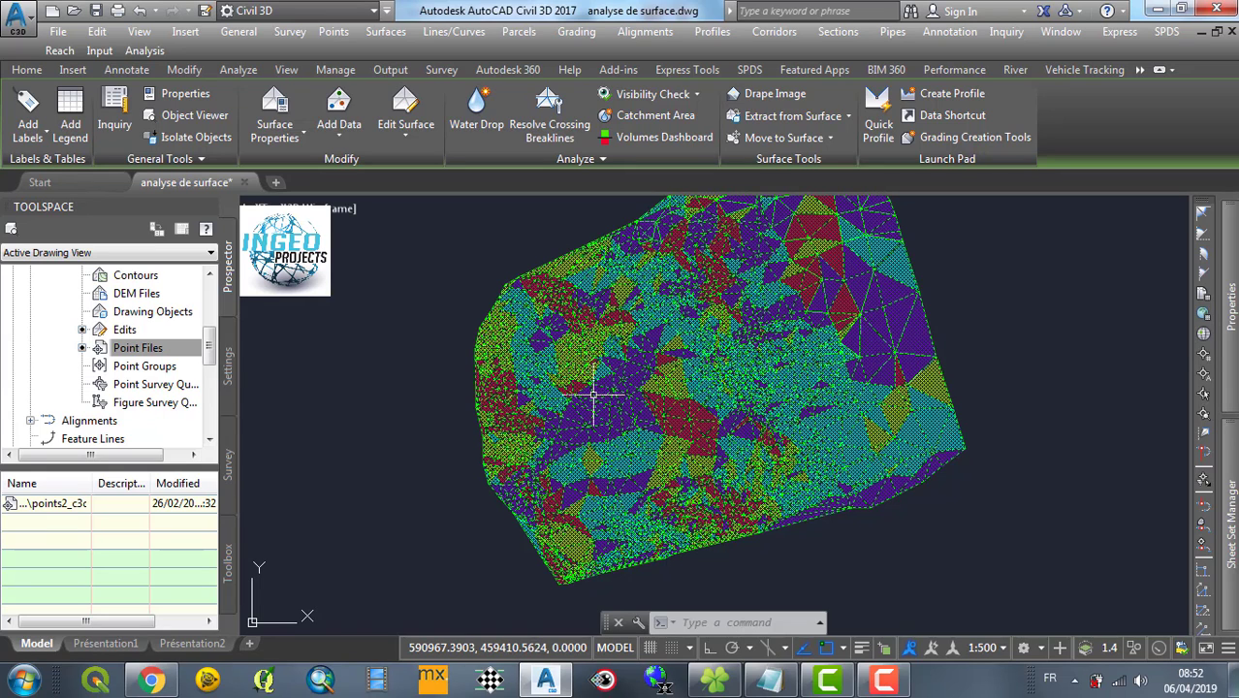
key("Escape")
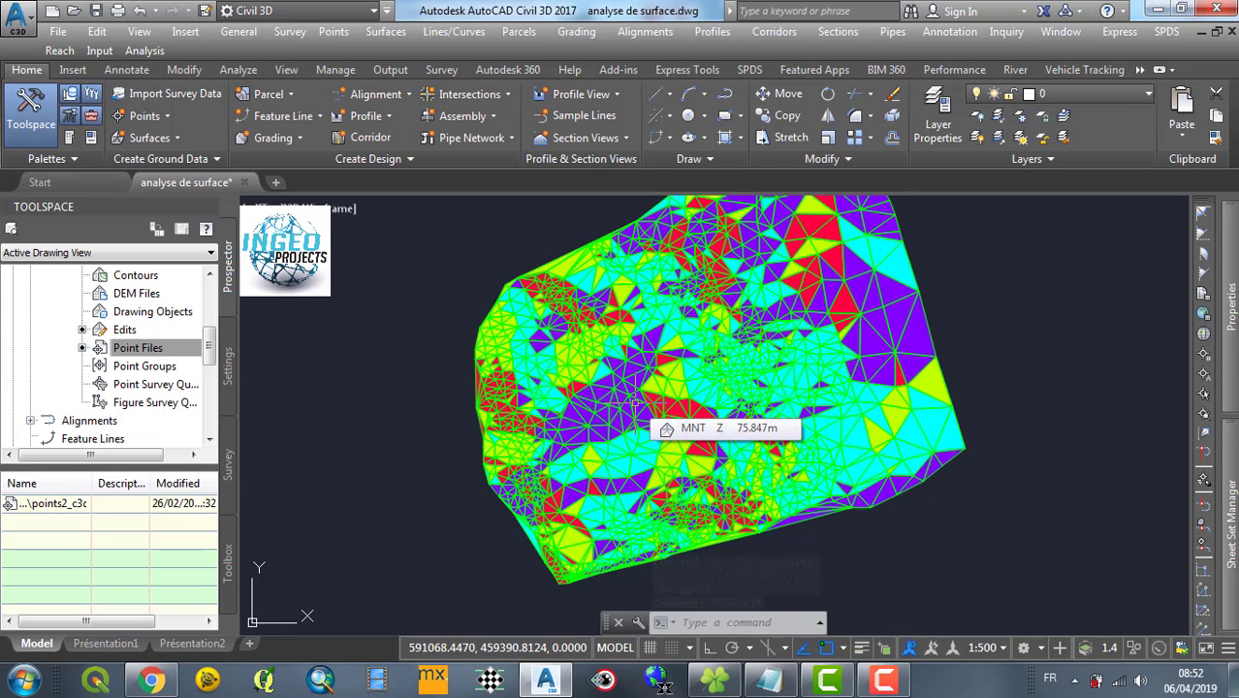
- Add a dynamic Directions legend table for the MNT surface east of it and check its contents
scroll(630, 369, "down", 2)
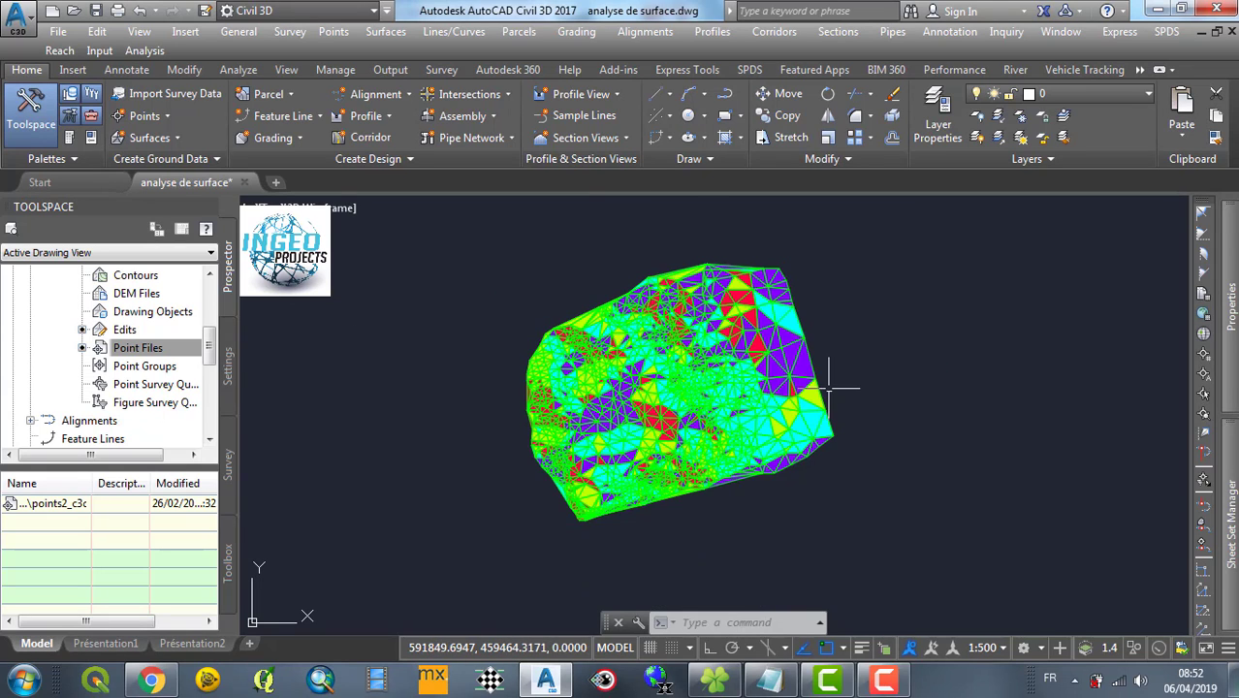
scroll(833, 407, "up", 2)
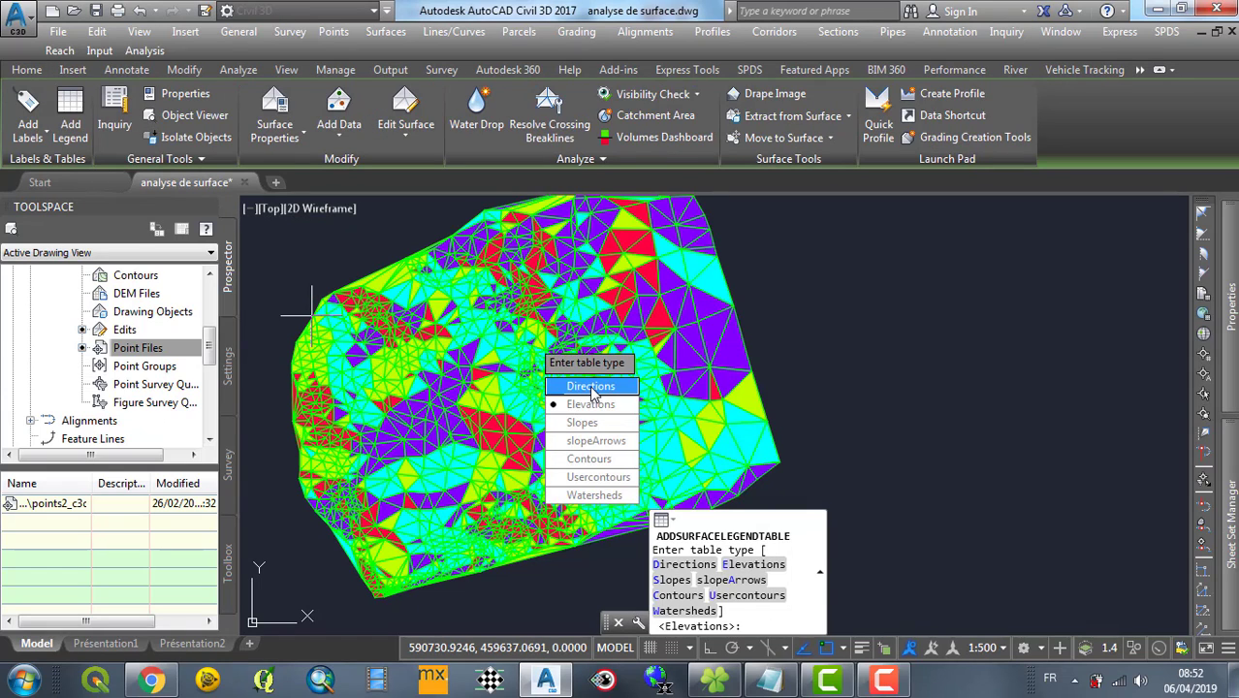
left_click(591, 387)
left_click(583, 387)
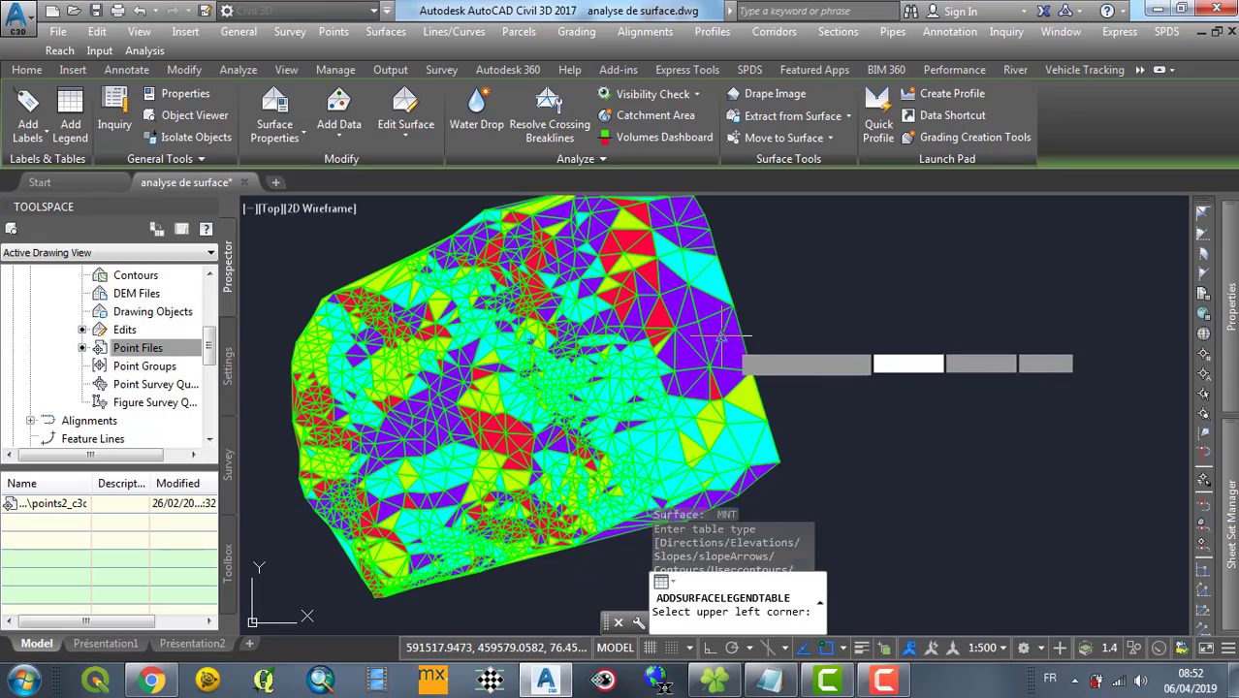
left_click(855, 379)
scroll(896, 409, "up", 16)
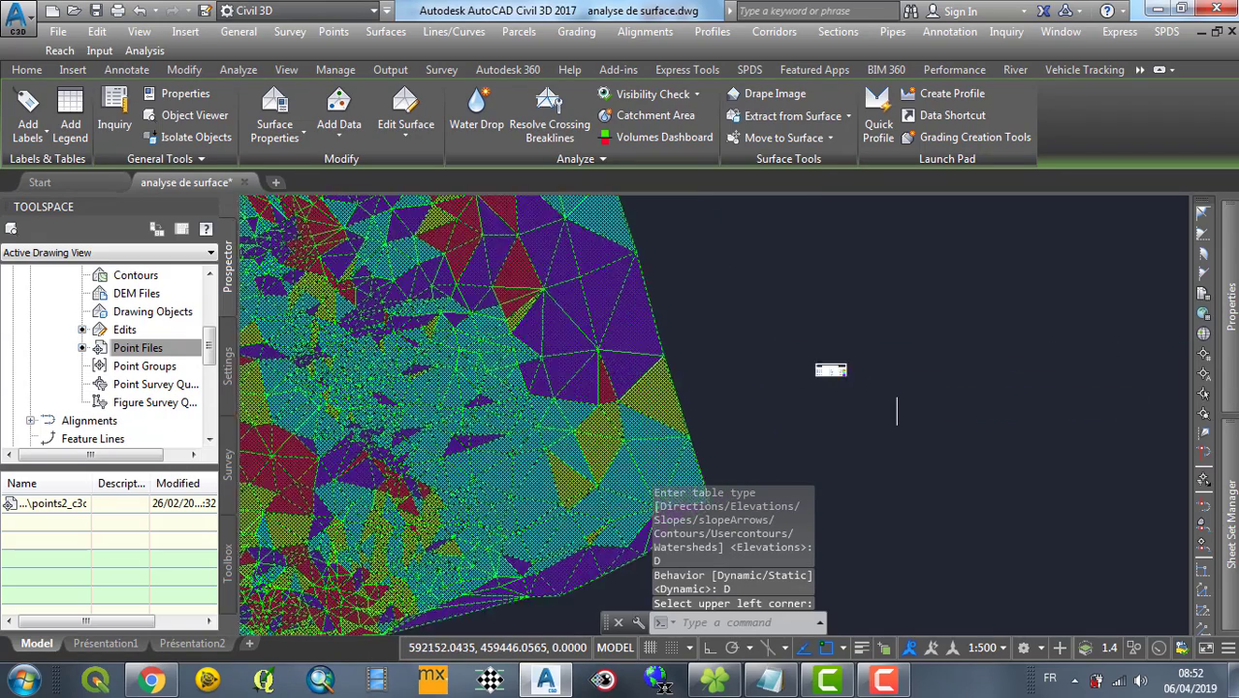
scroll(650, 339, "down", 2)
scroll(823, 365, "up", 2)
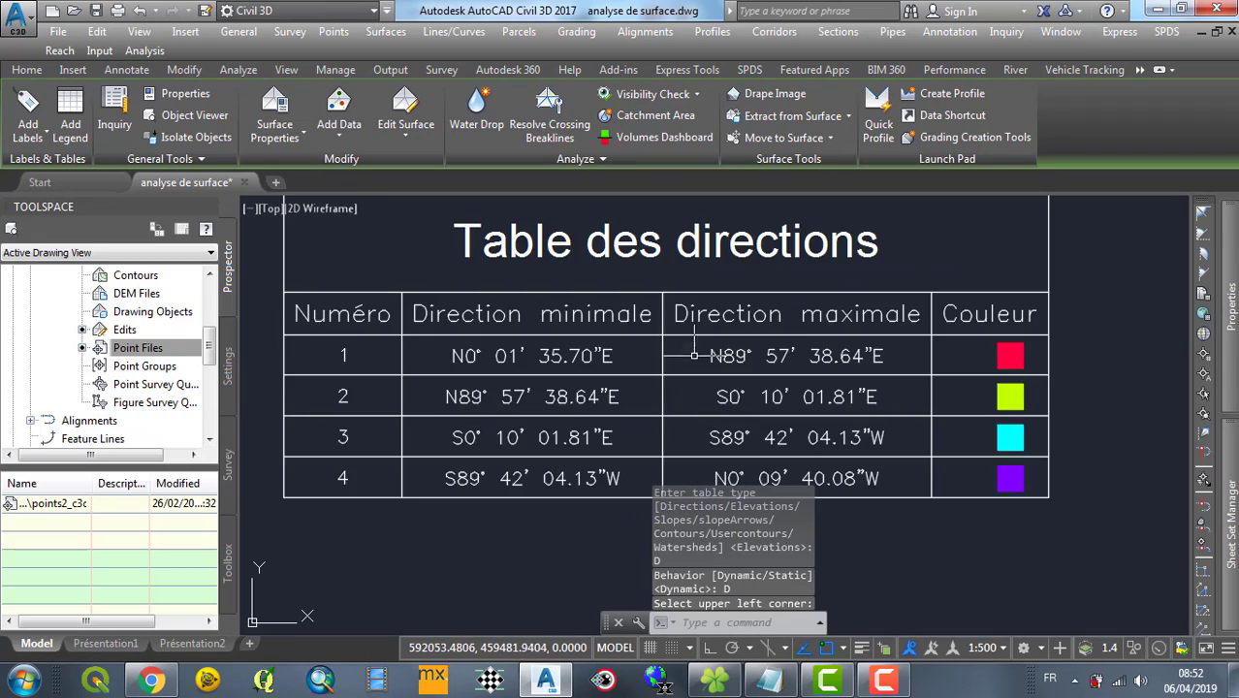
- Open the MNT surface's properties and set its surface style to Pente & Contour
scroll(950, 361, "down", 4)
scroll(950, 362, "down", 4)
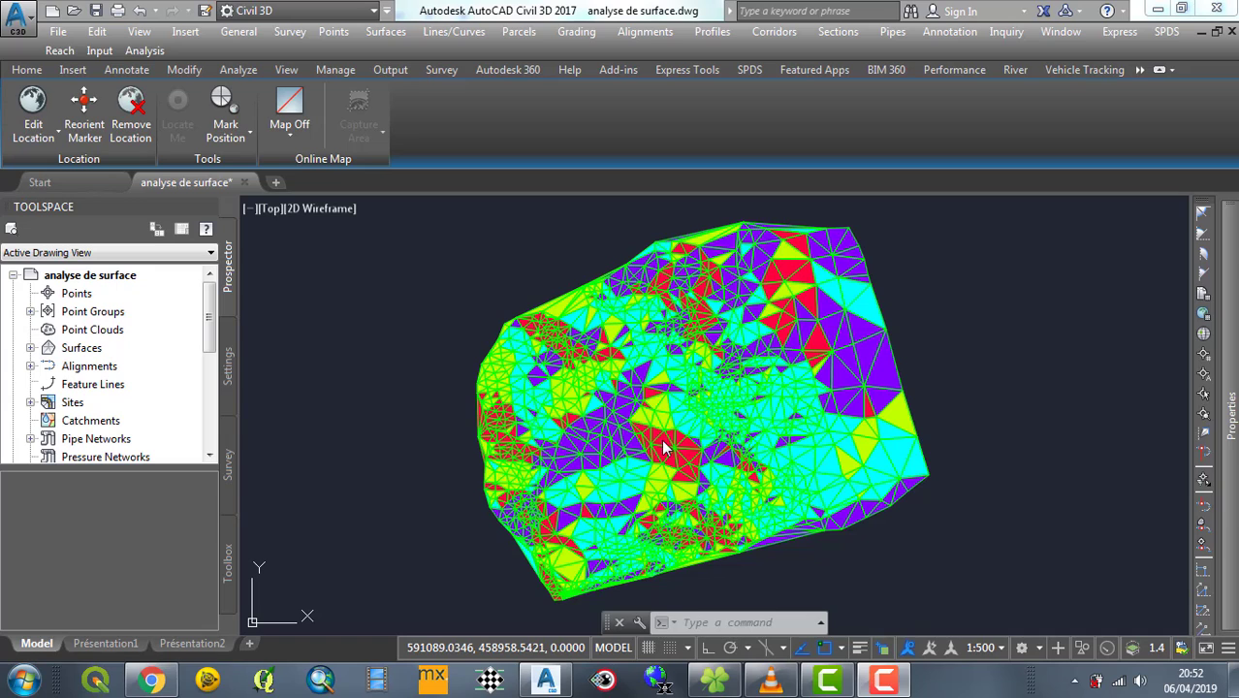
left_click(570, 429)
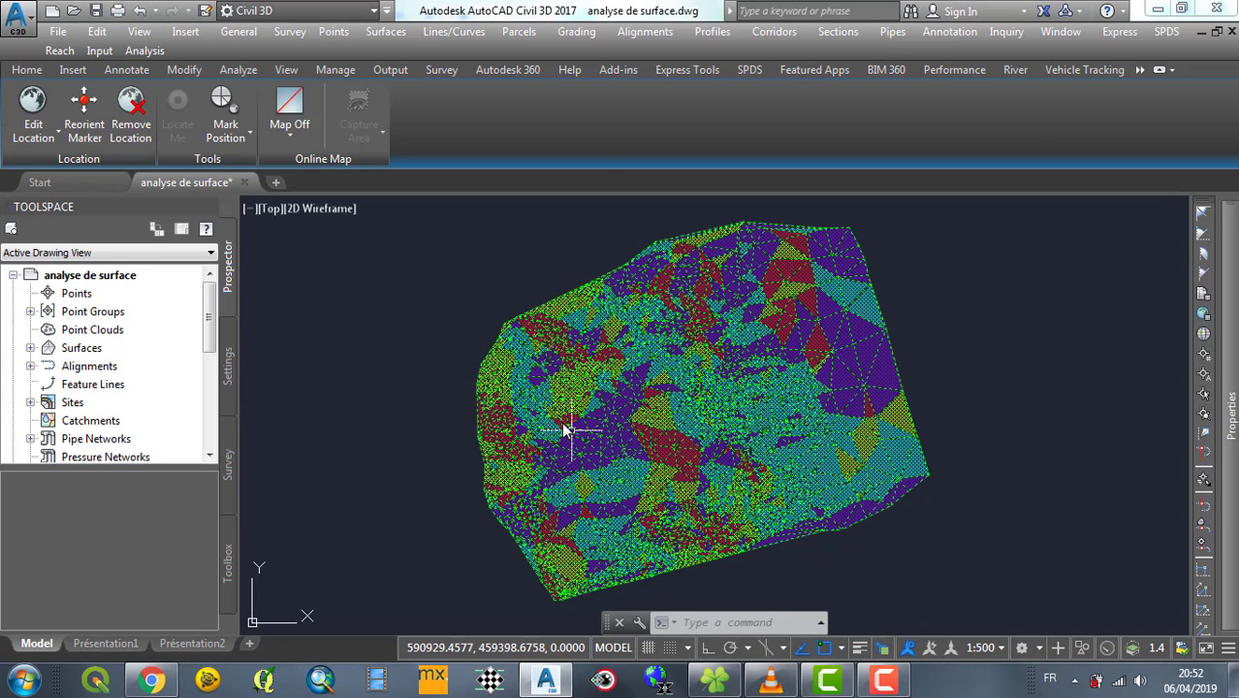
left_click(274, 116)
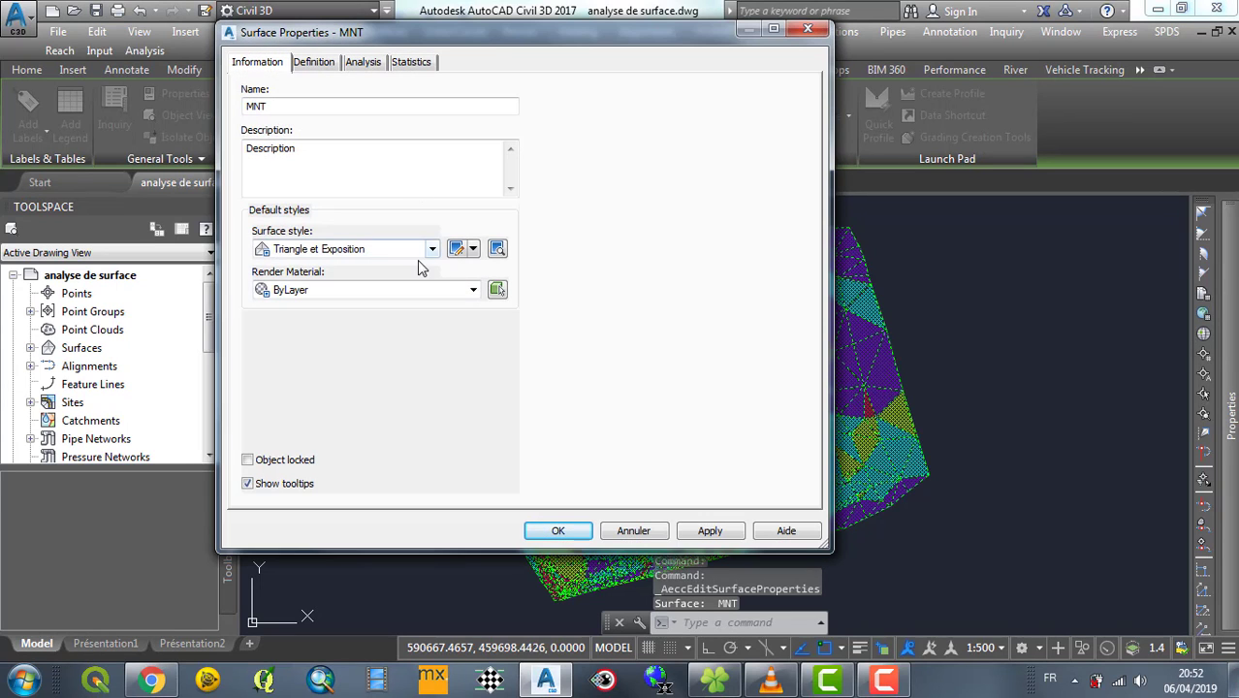
left_click_drag(501, 40, 583, 74)
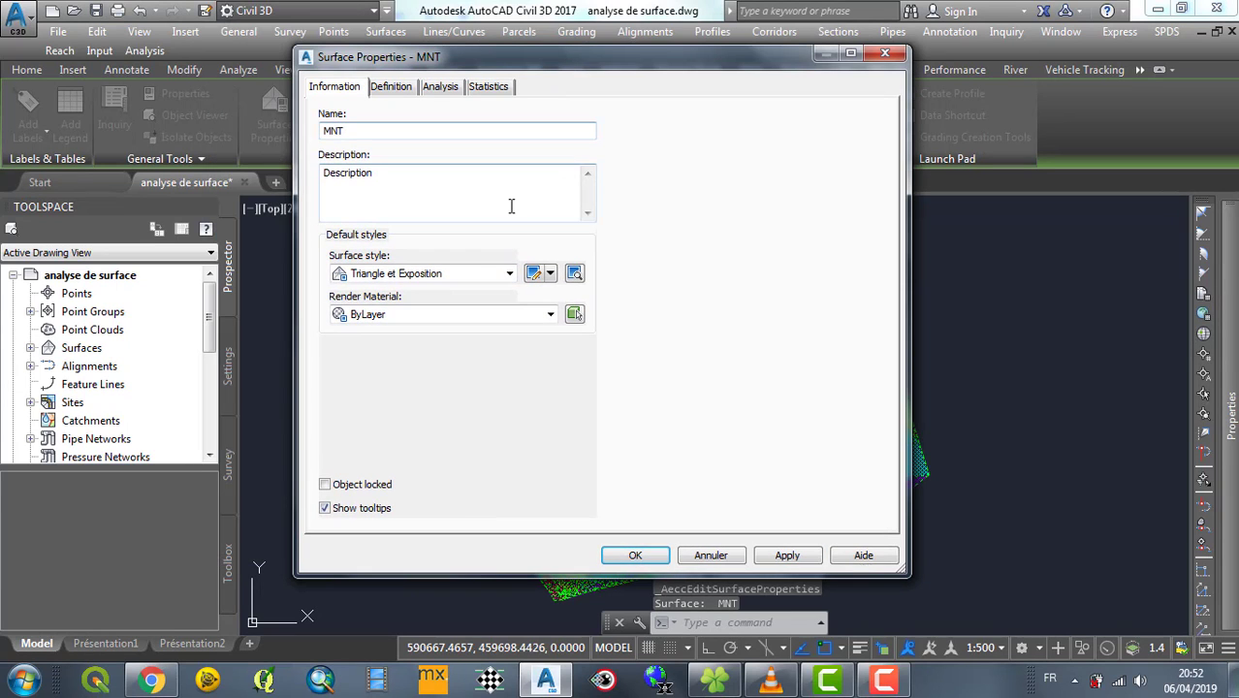
left_click(509, 273)
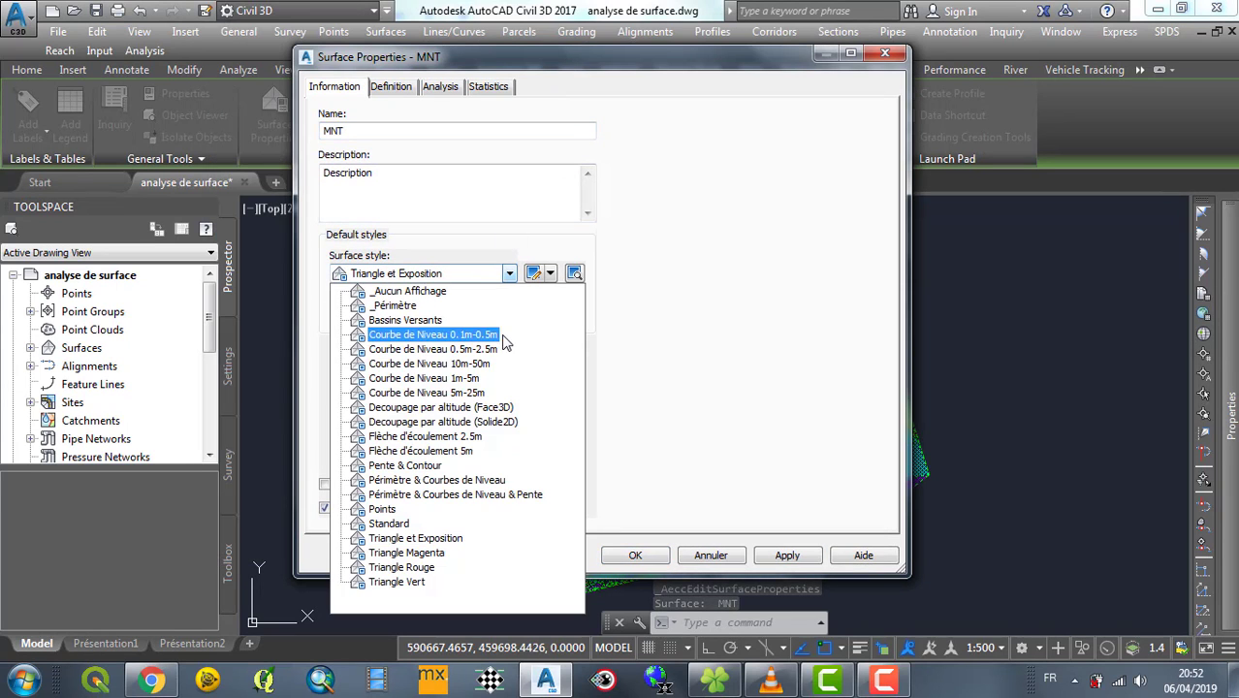
left_click(402, 467)
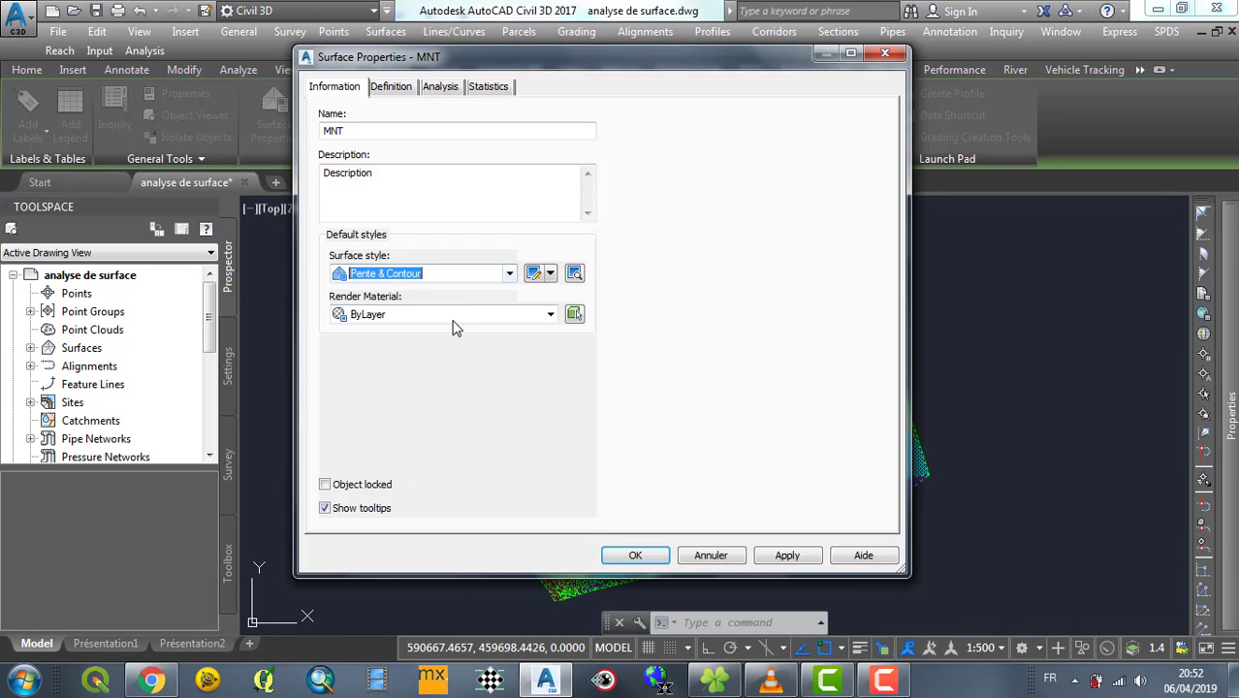
- Run a Slopes analysis on the MNT surface with 8 ranges and the Pentes Min & Max legend, and apply the surface properties
left_click(440, 88)
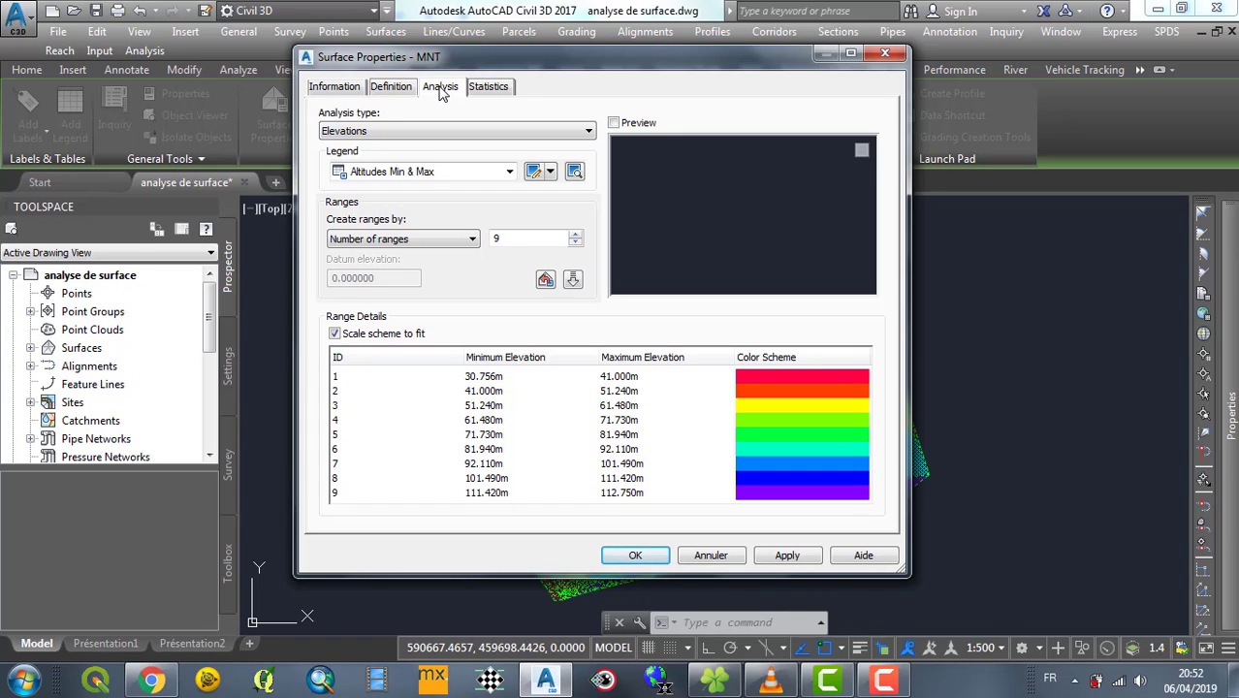
left_click(401, 132)
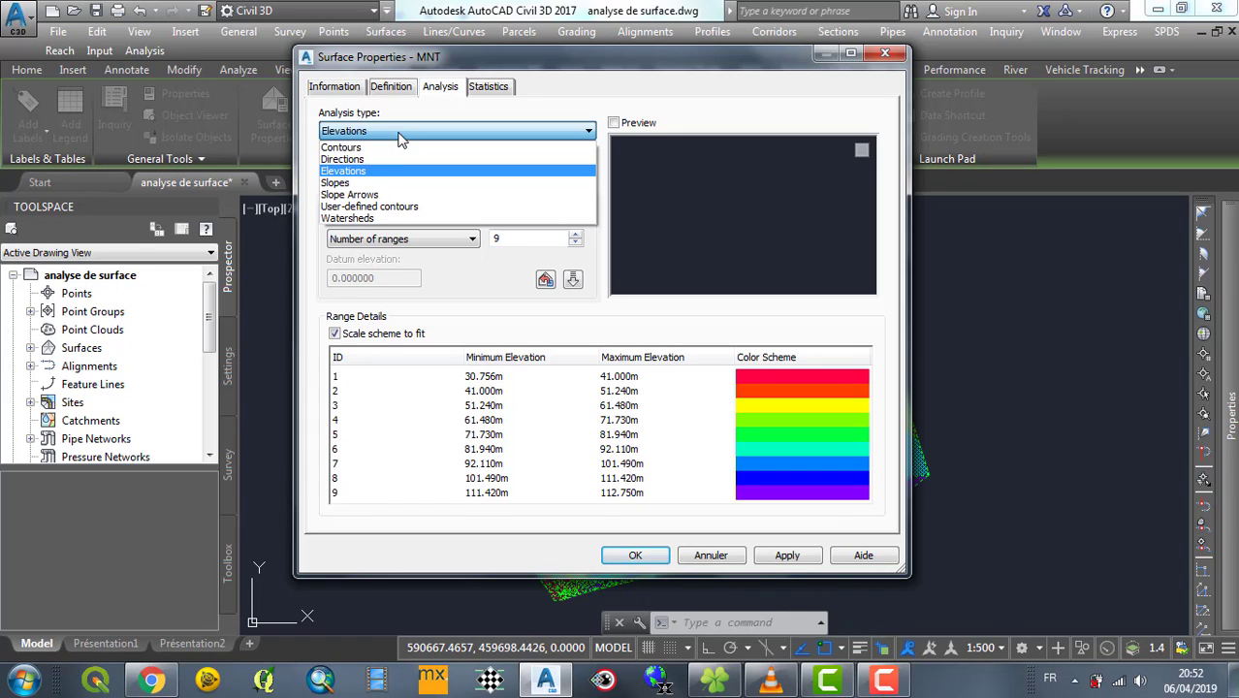
left_click(344, 184)
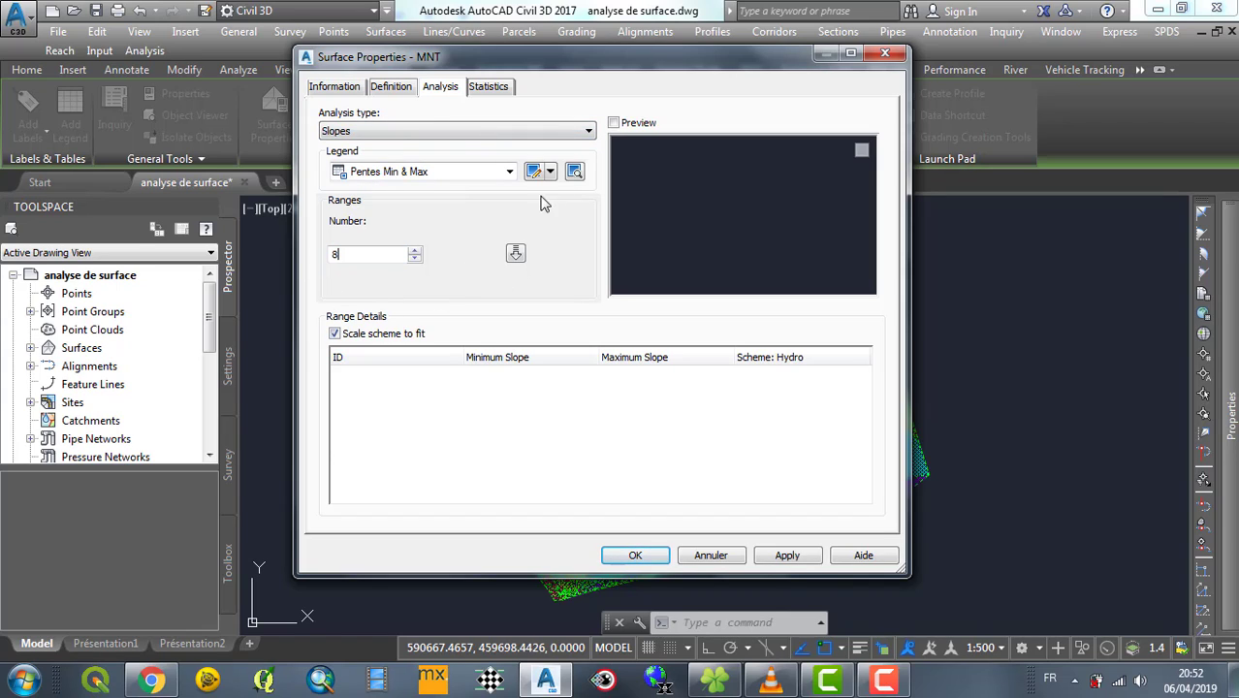
left_click(516, 254)
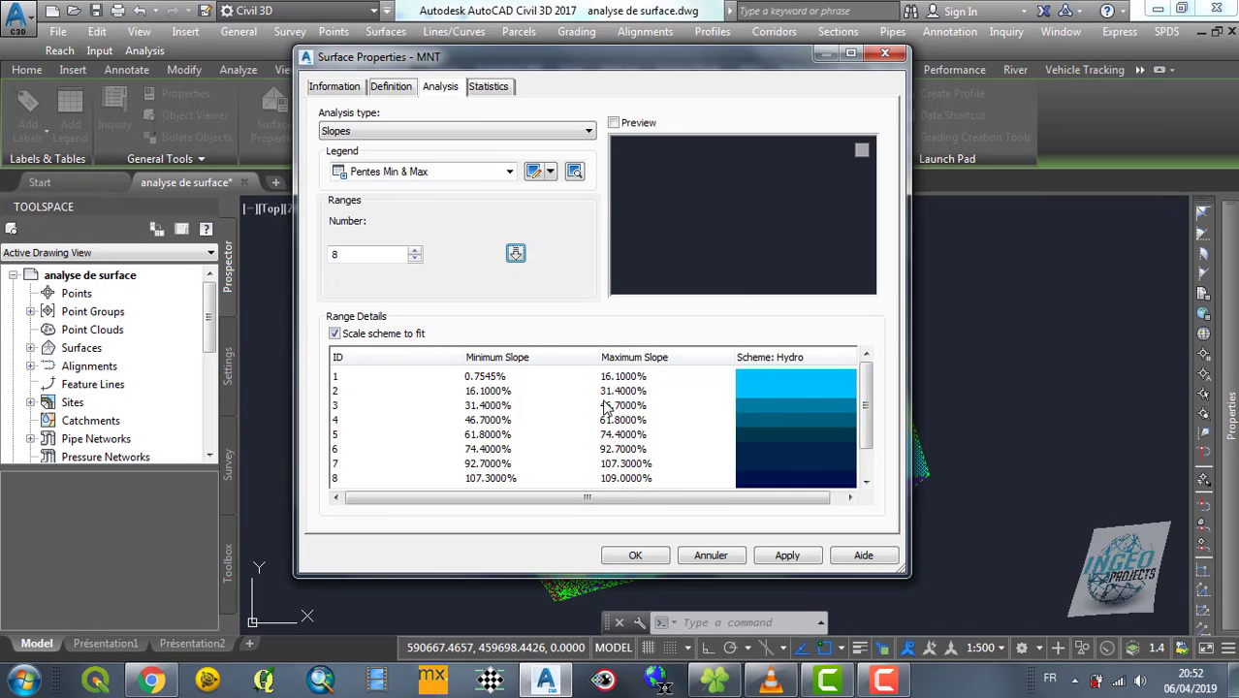
left_click(636, 555)
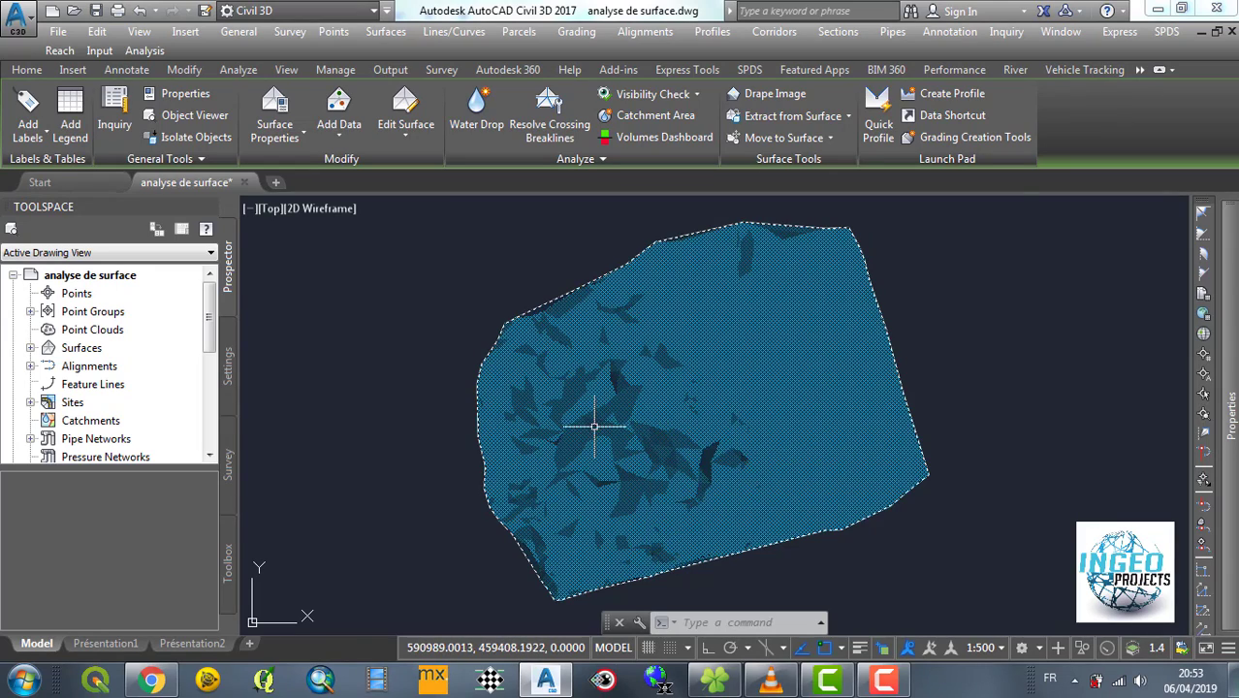
- Examine the slope colour distribution across the MNT surface
scroll(591, 441, "up", 4)
scroll(586, 453, "down", 3)
scroll(572, 421, "up", 3)
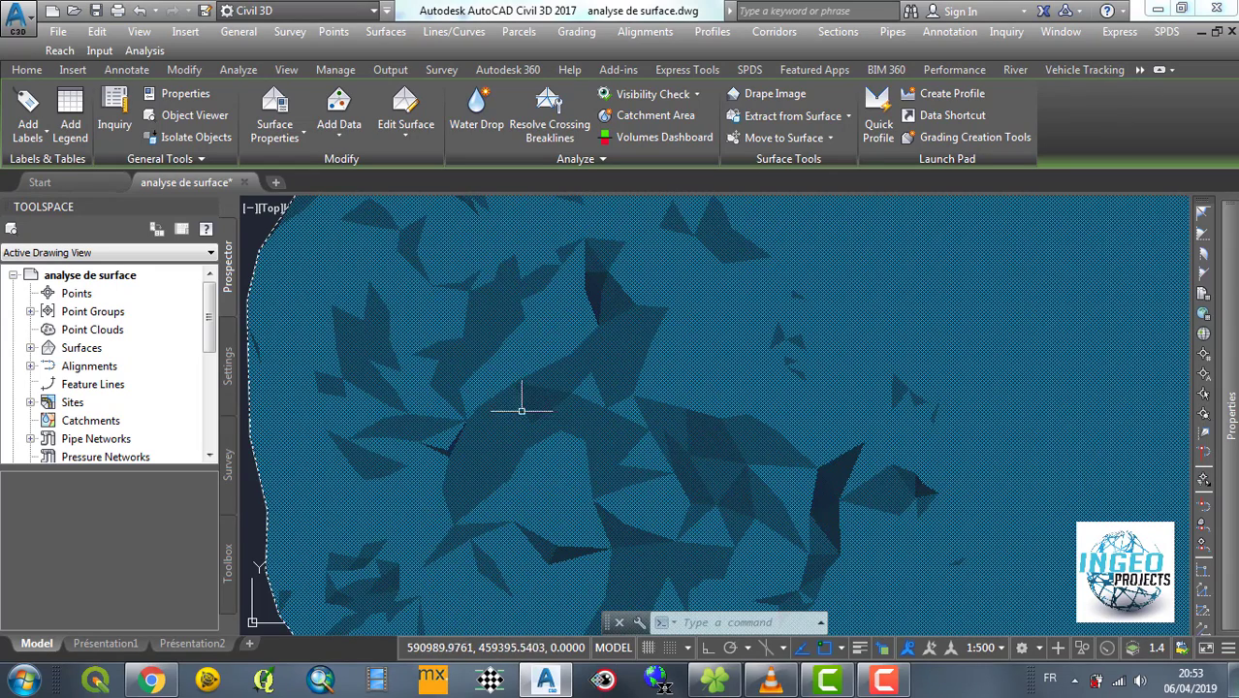
scroll(517, 408, "down", 2)
scroll(543, 407, "down", 1)
scroll(565, 407, "up", 1)
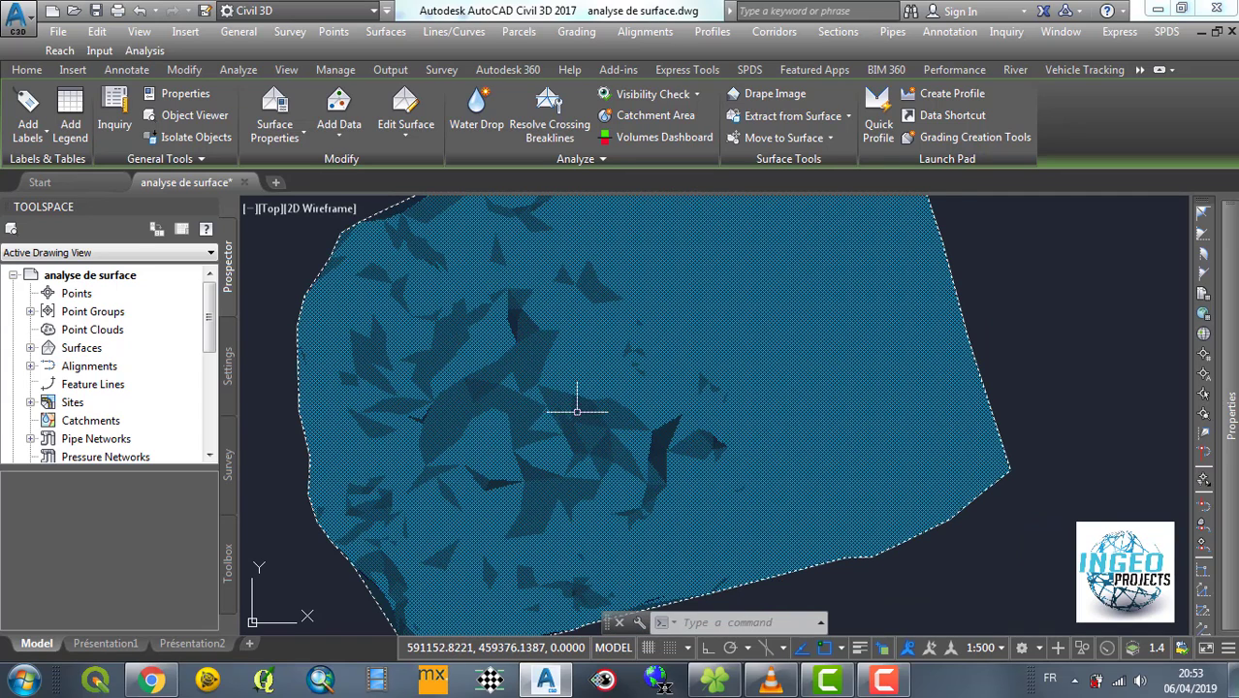
scroll(531, 393, "down", 2)
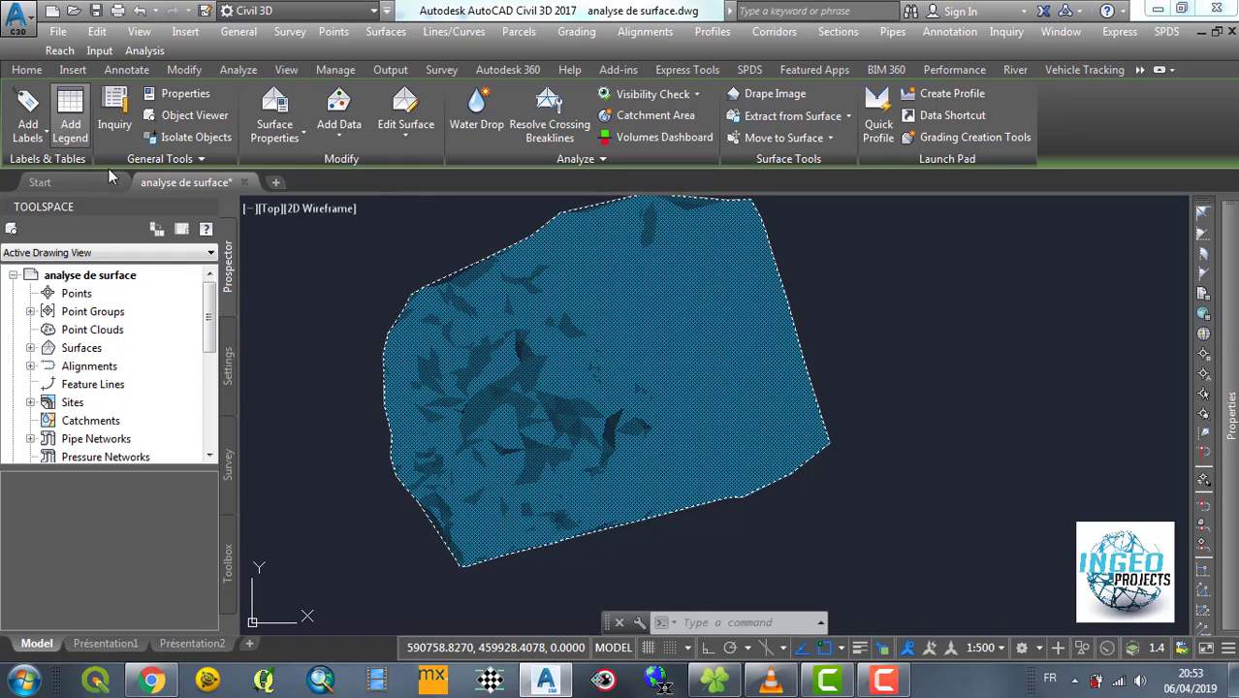
- Add a dynamic Slopes legend table for the MNT surface east of it and check its contents
left_click(70, 124)
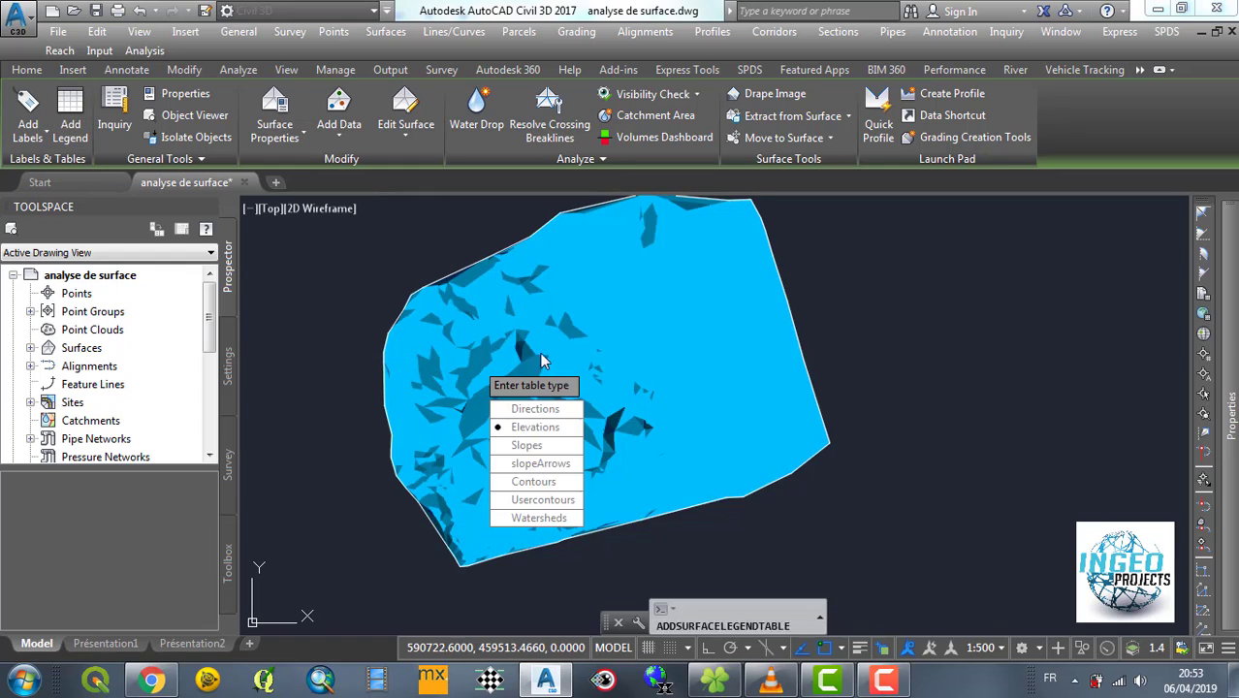
left_click(527, 446)
left_click(504, 412)
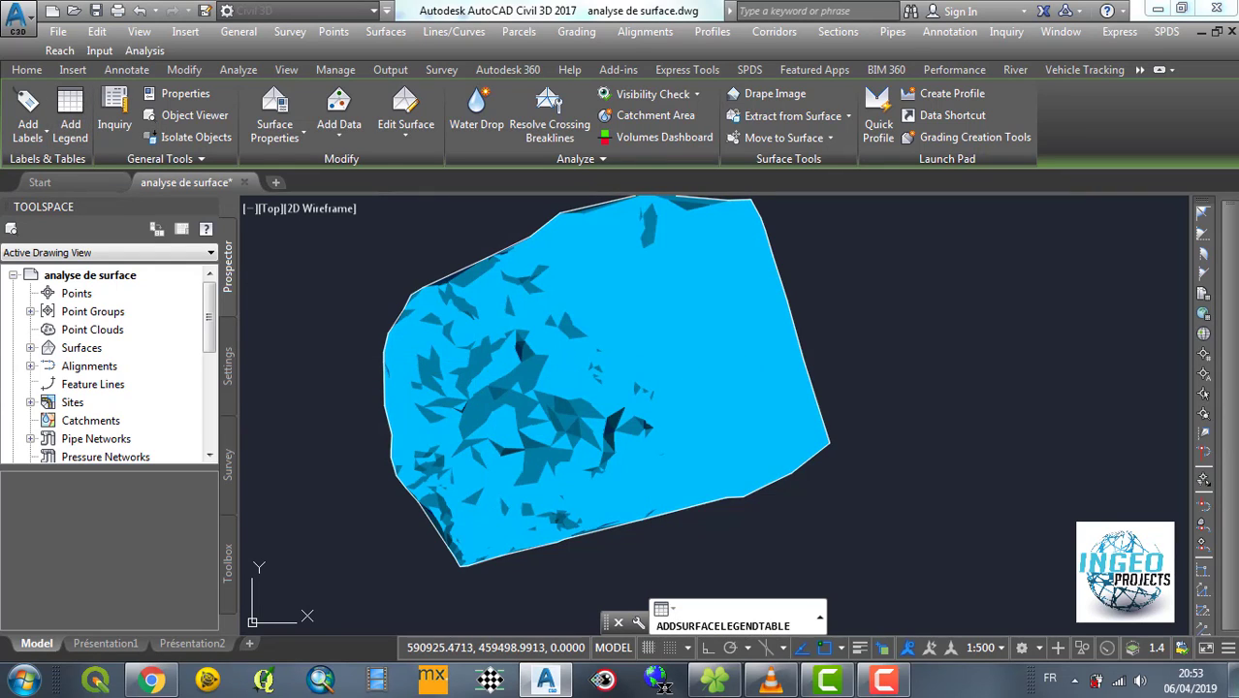
scroll(582, 356, "down", 3)
scroll(584, 359, "up", 6)
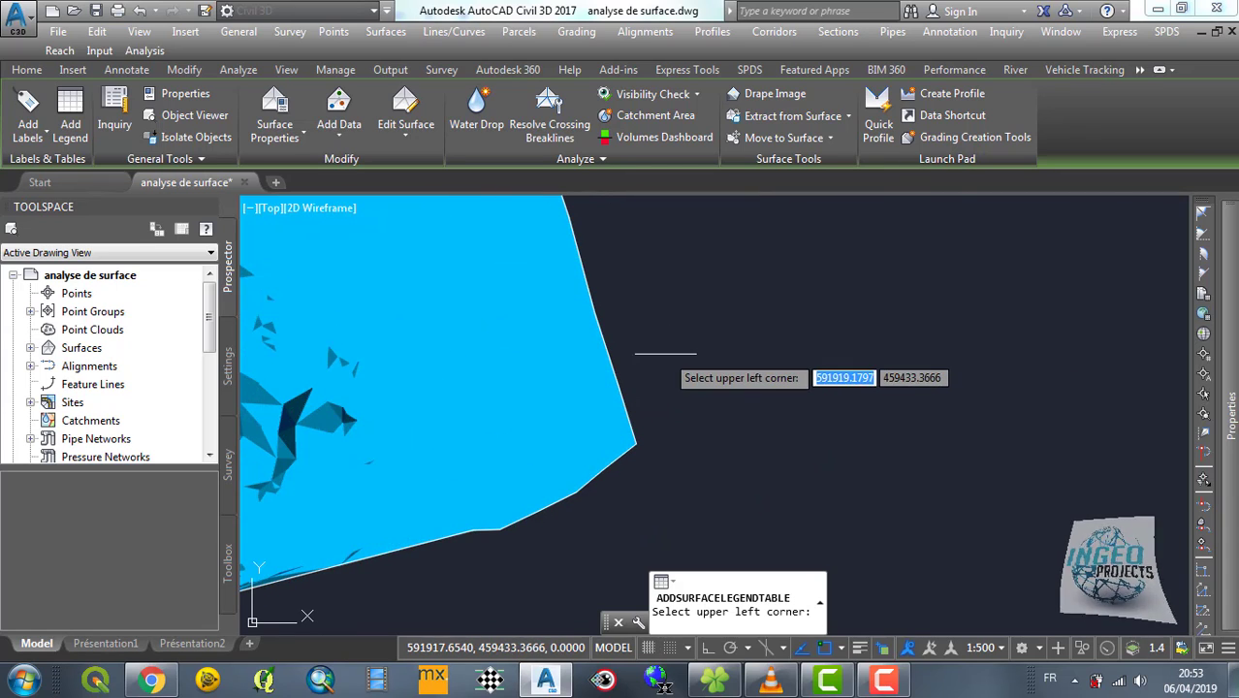
left_click(684, 363)
scroll(578, 308, "up", 5)
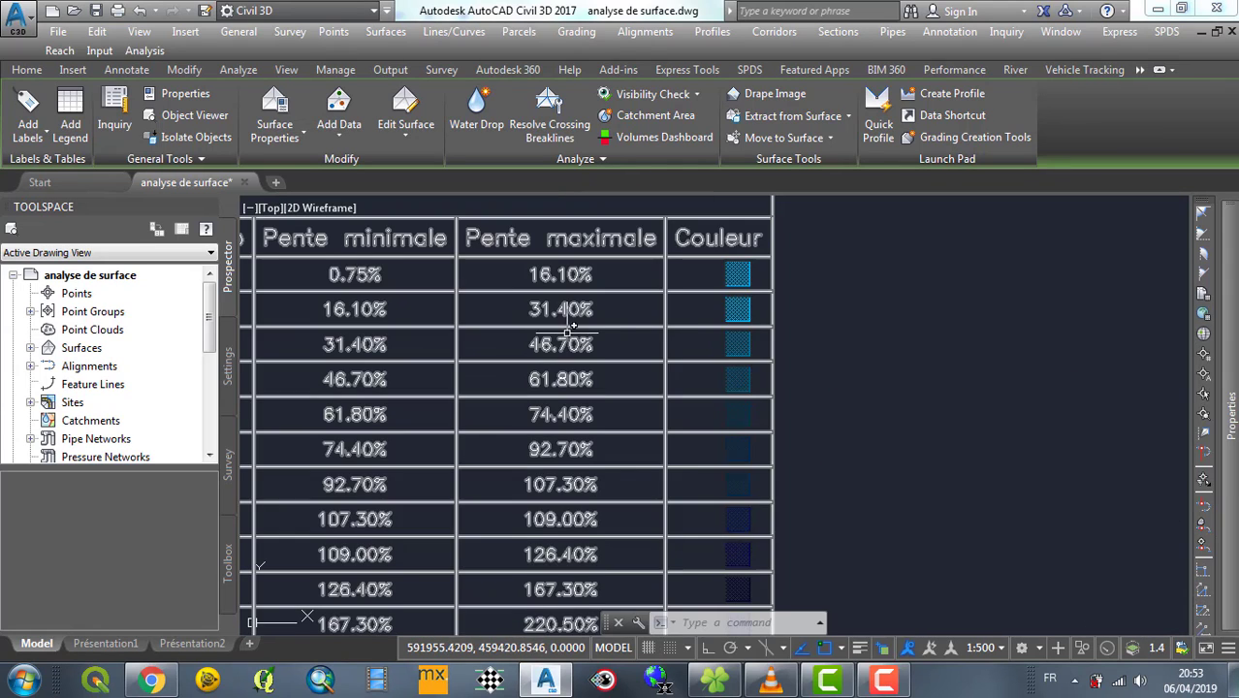
scroll(426, 274, "down", 3)
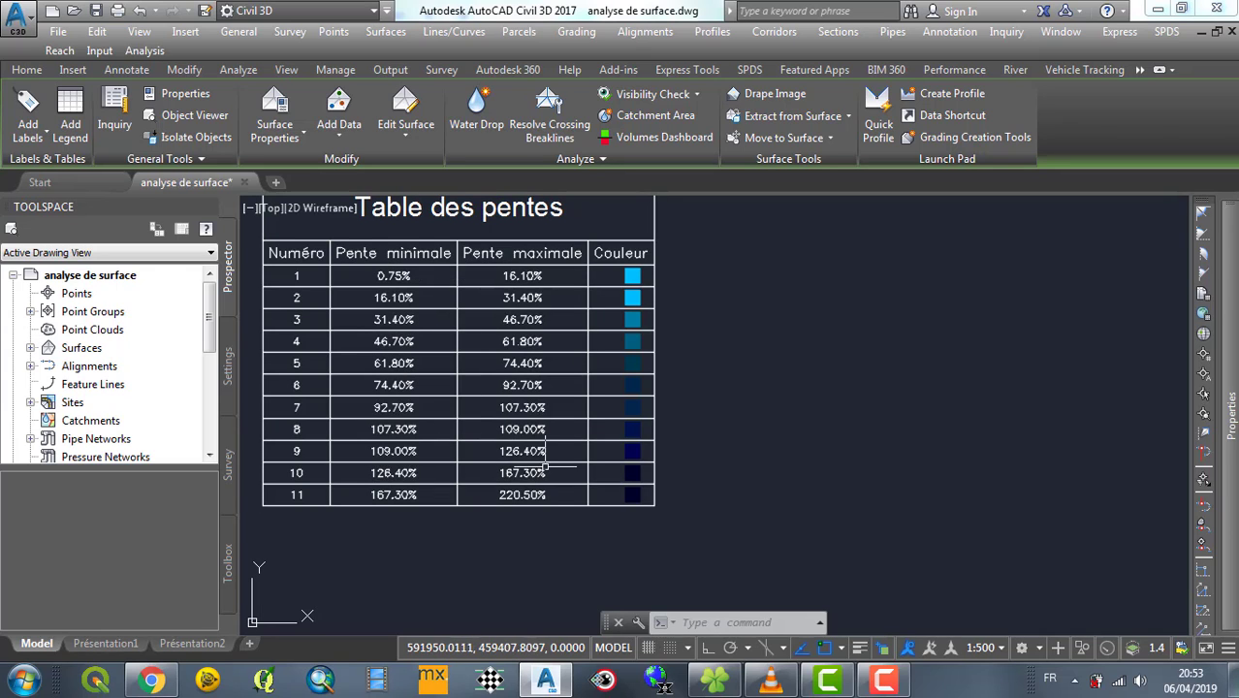
scroll(546, 467, "down", 3)
key("Escape")
key("Escape")
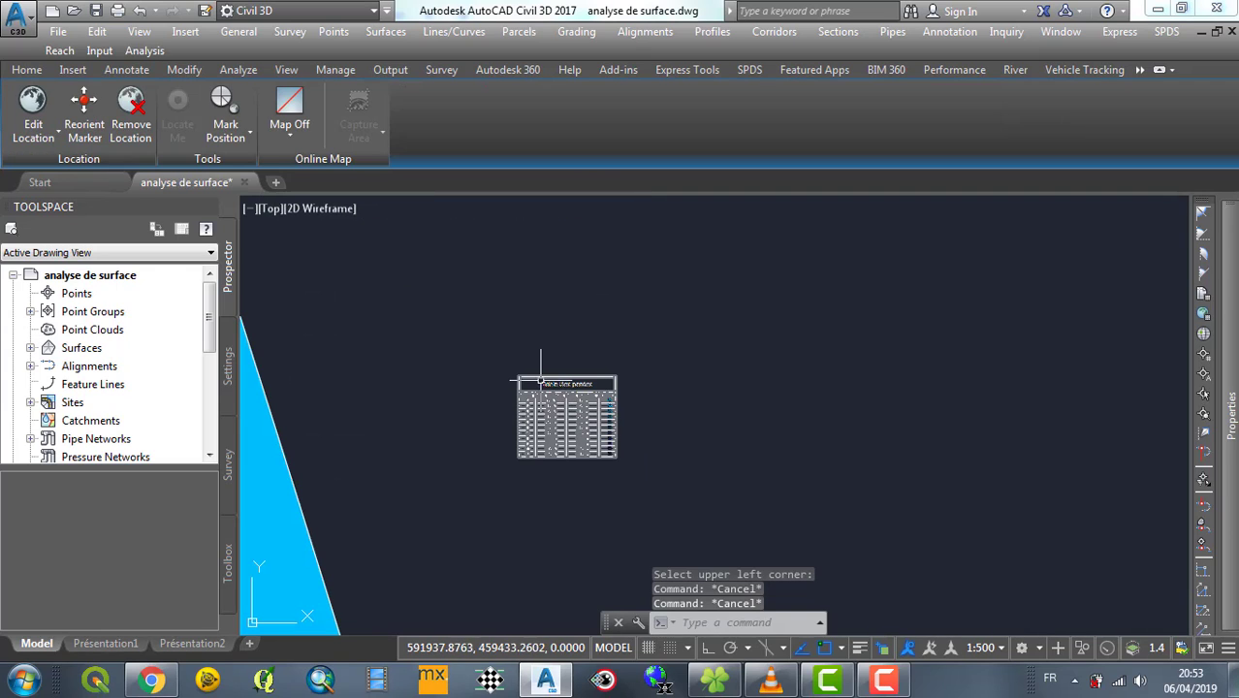
- Erase the slope legend table beside the surface and return to the whole surface
left_click(524, 377)
scroll(689, 373, "down", 4)
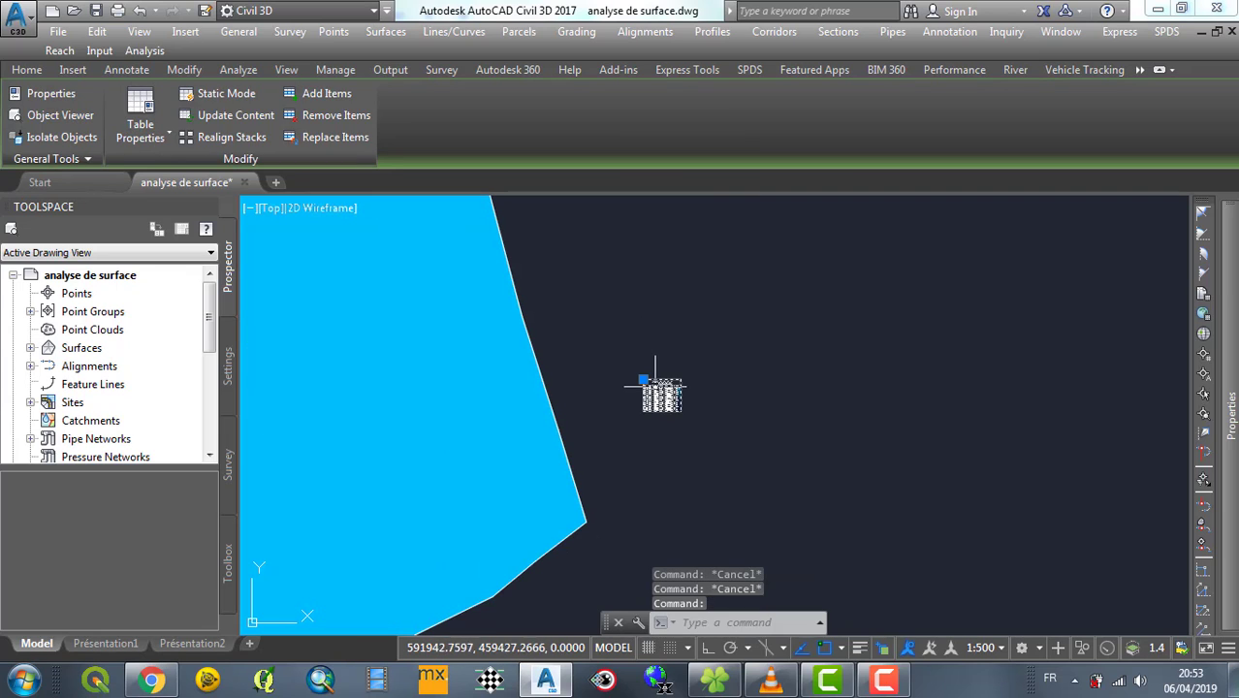
key("Delete")
scroll(700, 373, "down", 8)
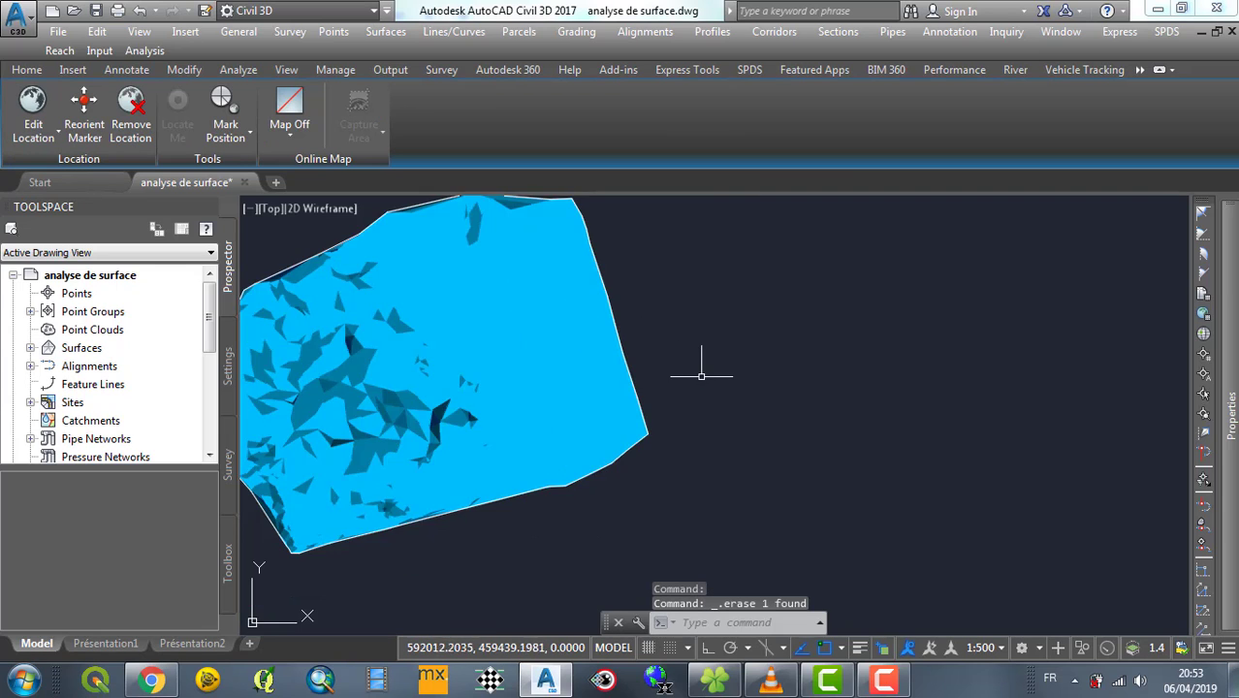
scroll(553, 367, "up", 4)
scroll(582, 358, "up", 2)
scroll(592, 357, "down", 2)
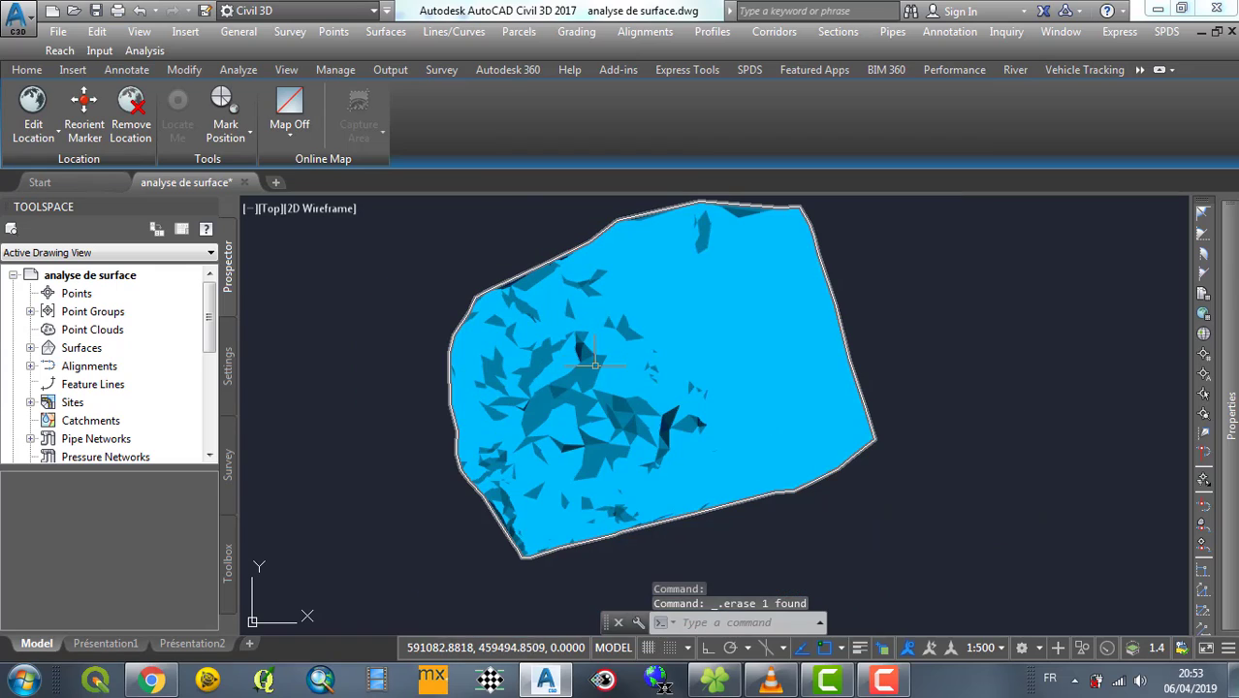
key("Escape")
key("Escape")
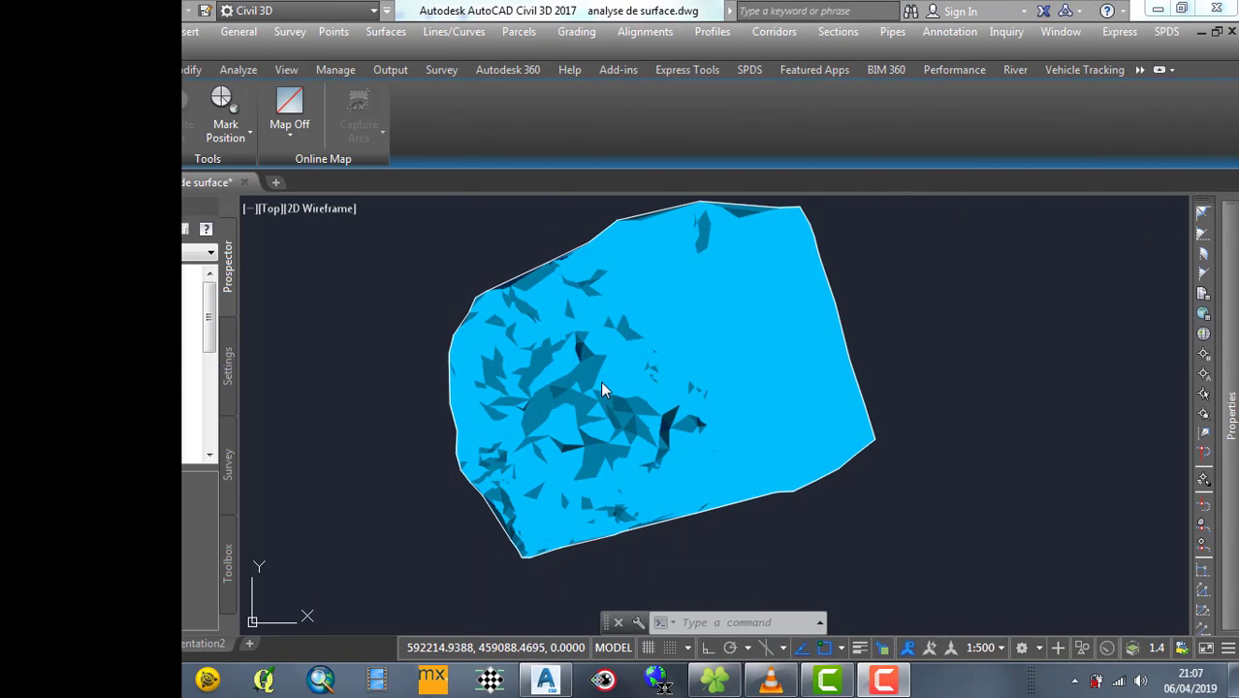
- Review the available analysis types, including Watersheds, in the MNT surface's properties and close them without changing the analysis
left_click(603, 415)
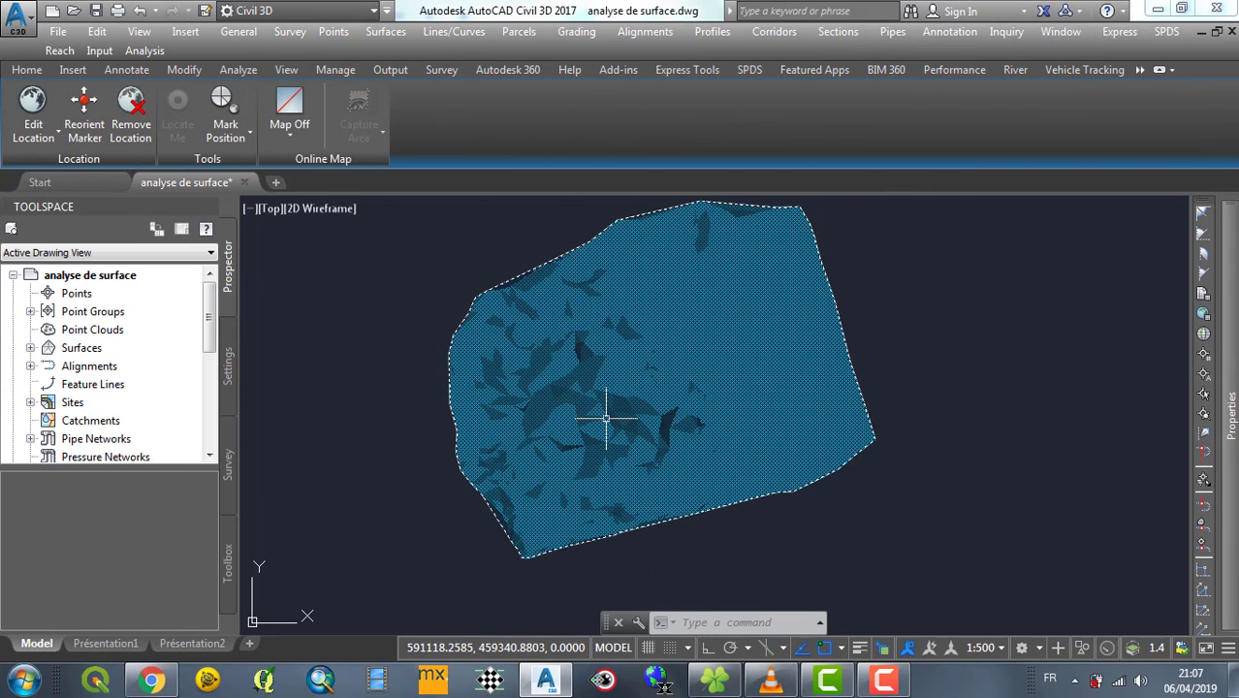
left_click(274, 109)
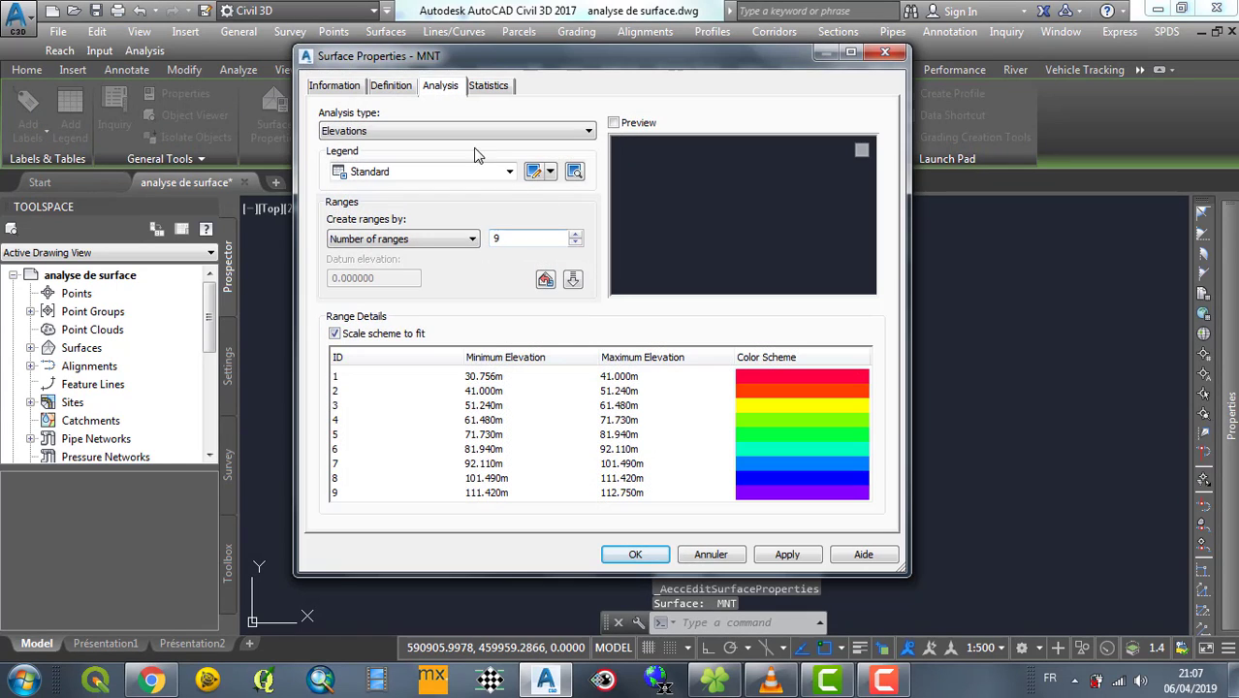
left_click(469, 133)
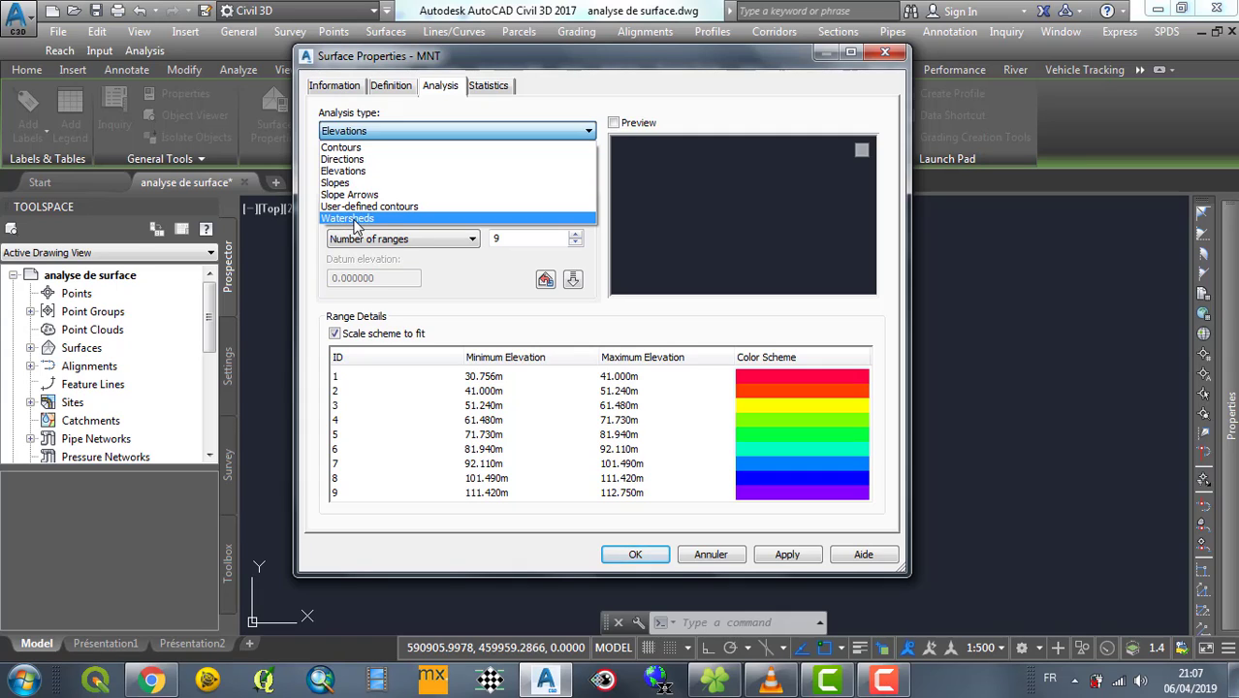
left_click(433, 275)
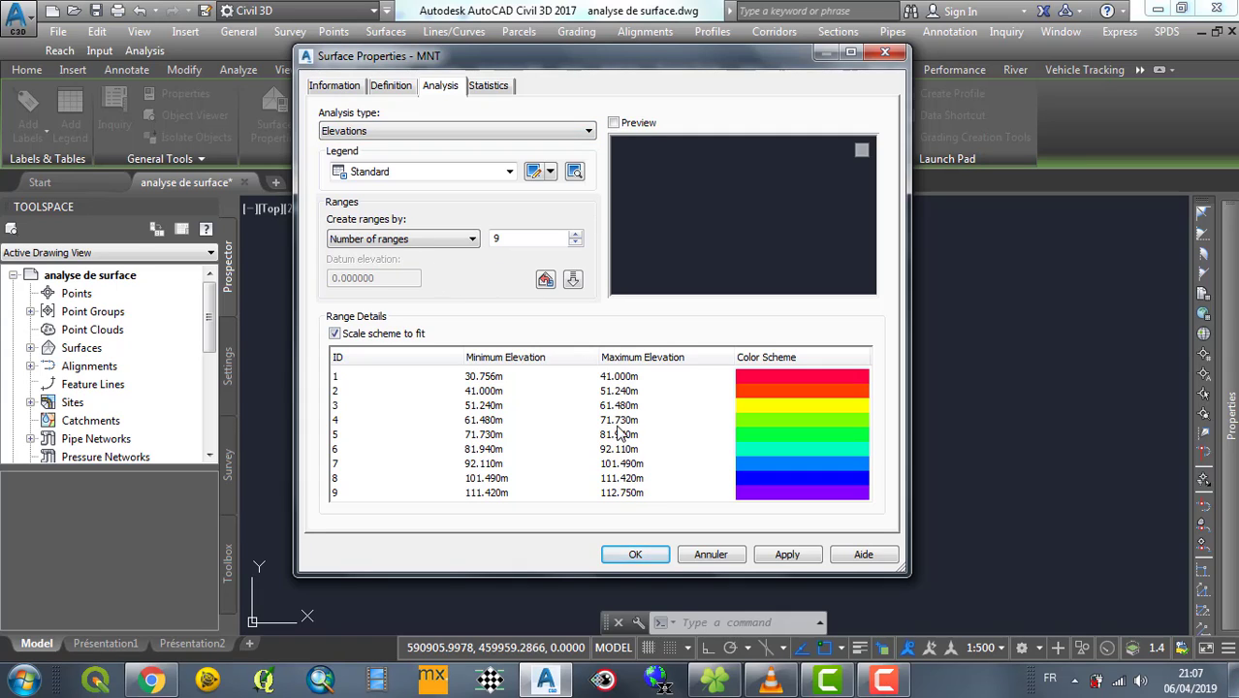
left_click(635, 554)
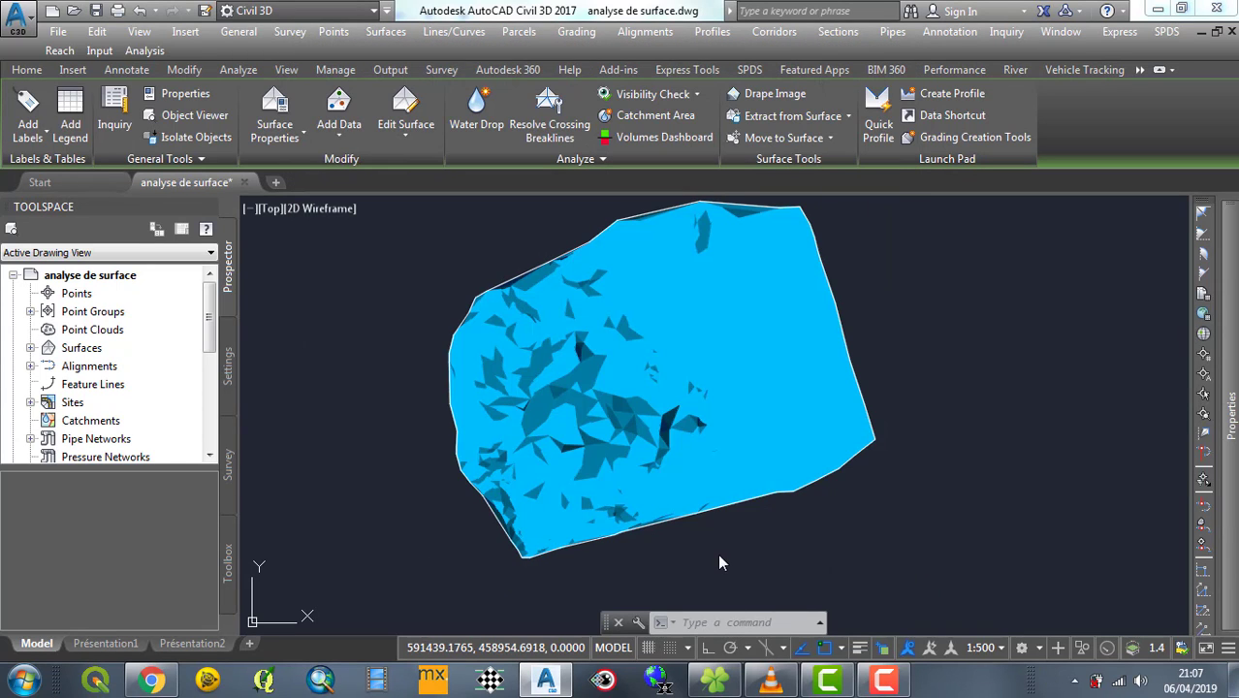
- Switch to Chrome to show the INGEO Projects Facebook page
left_click(151, 679)
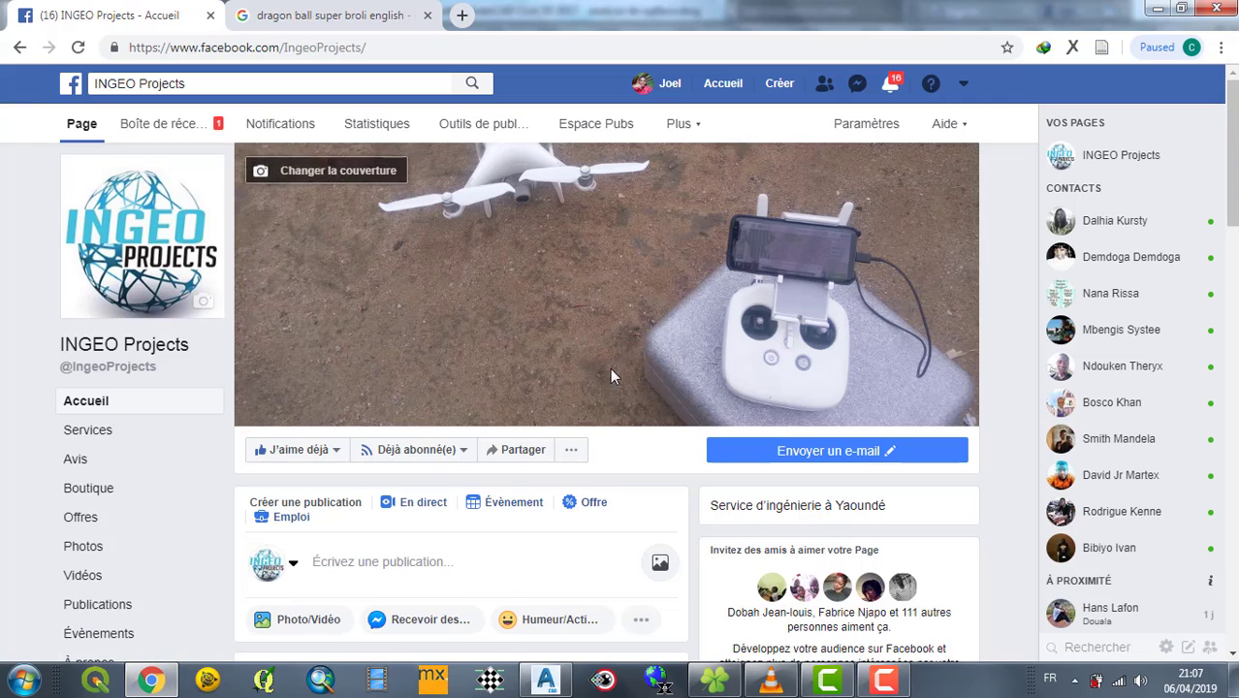